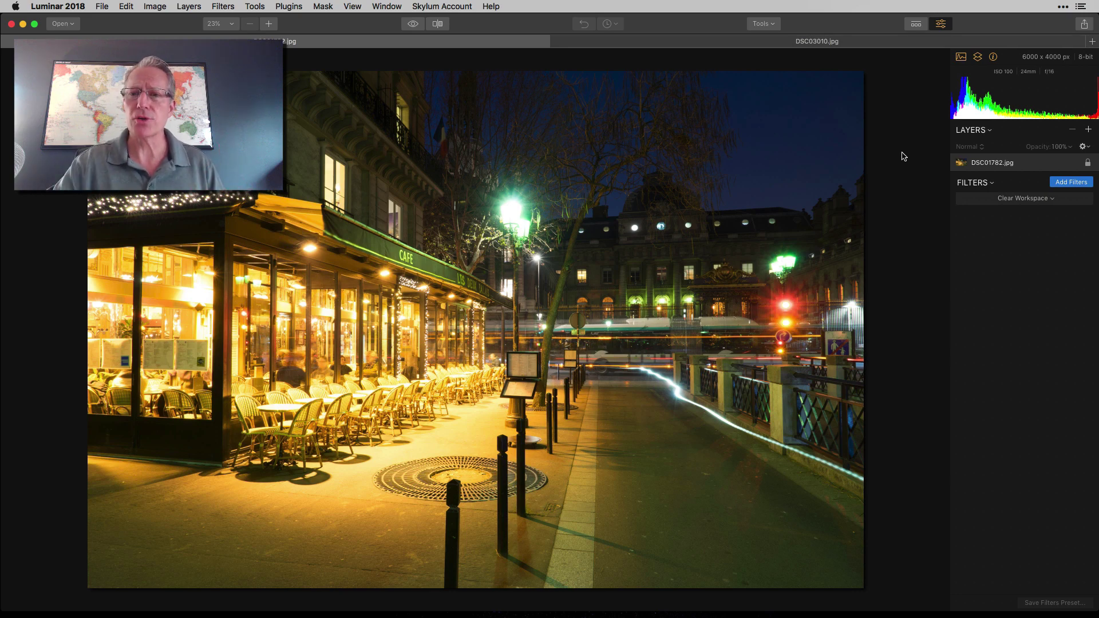
Step: Collapse the Histogram and Layers panels and show the presets strip
left_click(963, 58)
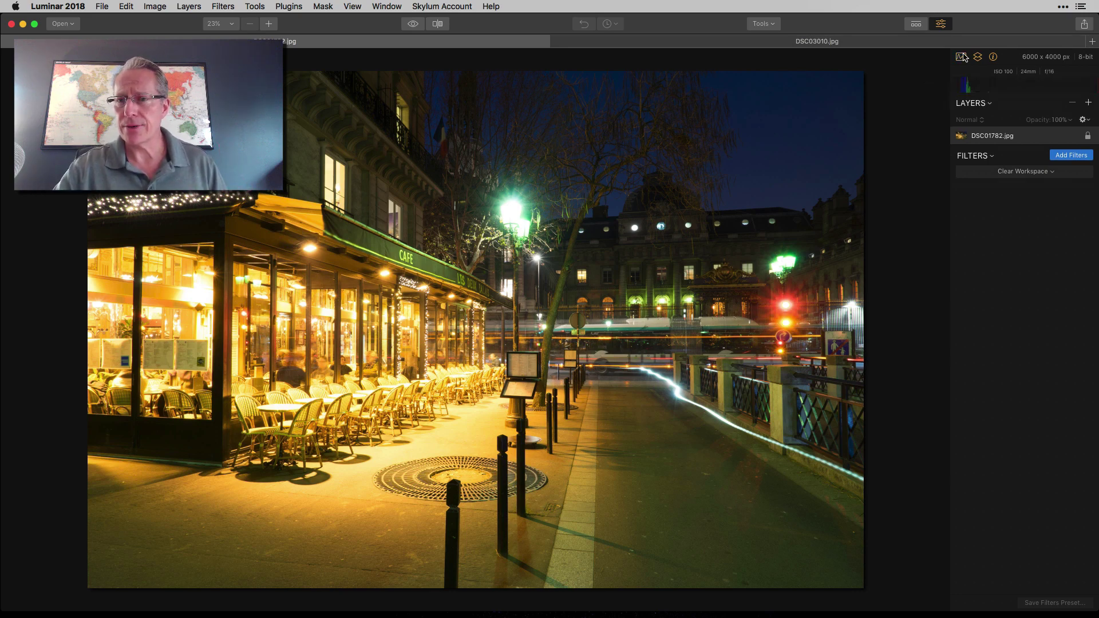
left_click(977, 57)
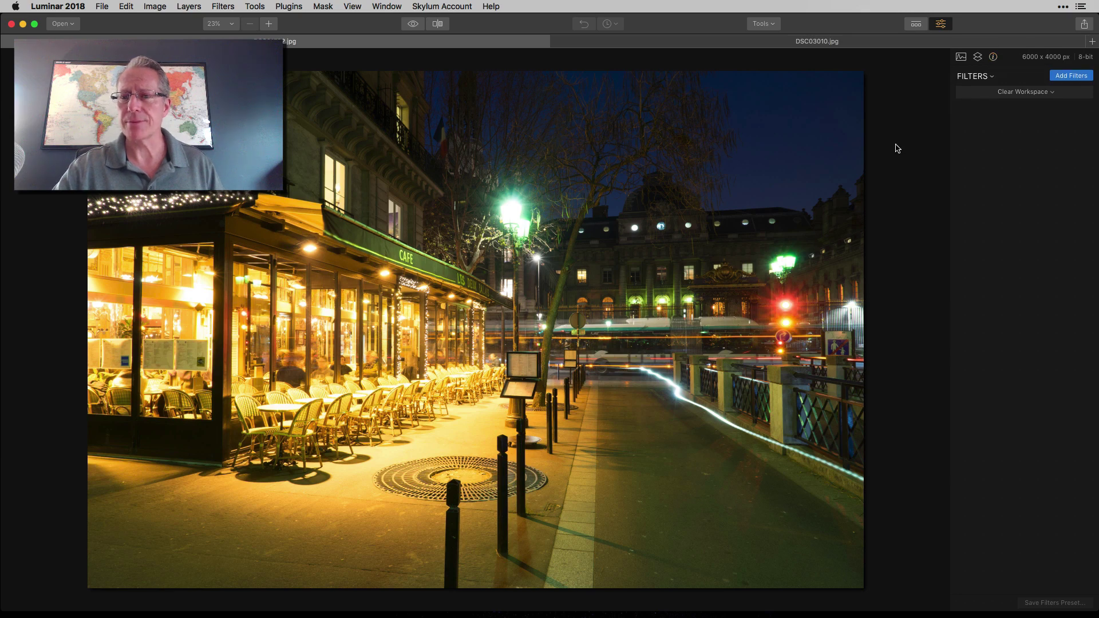
left_click(914, 24)
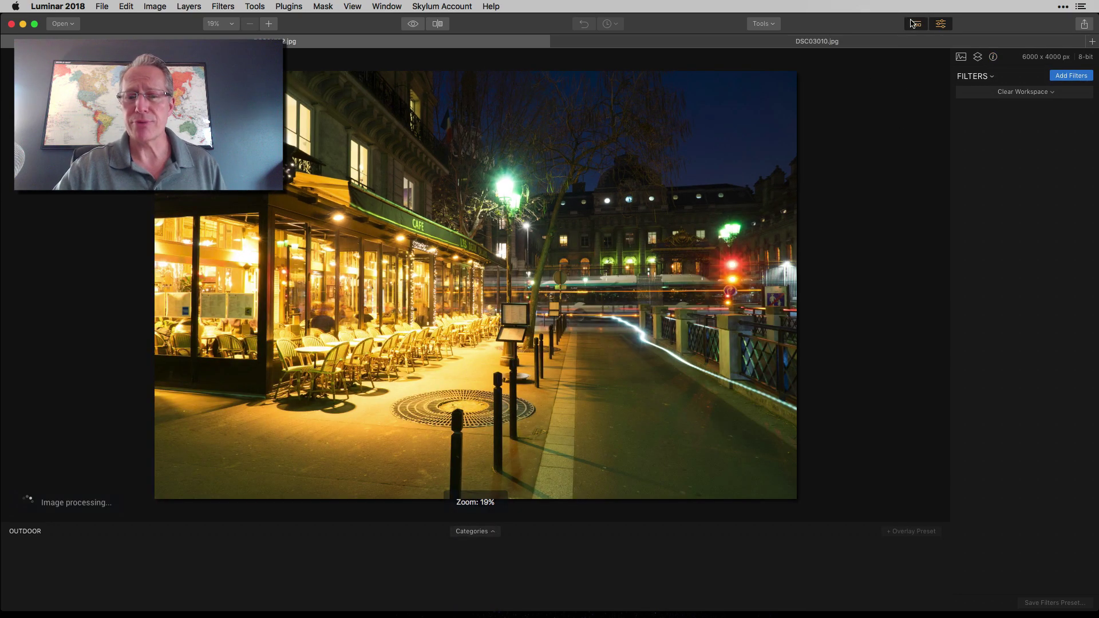
Step: Switch presets to the Travel category and scroll toward Sleepy Valley
left_click(473, 531)
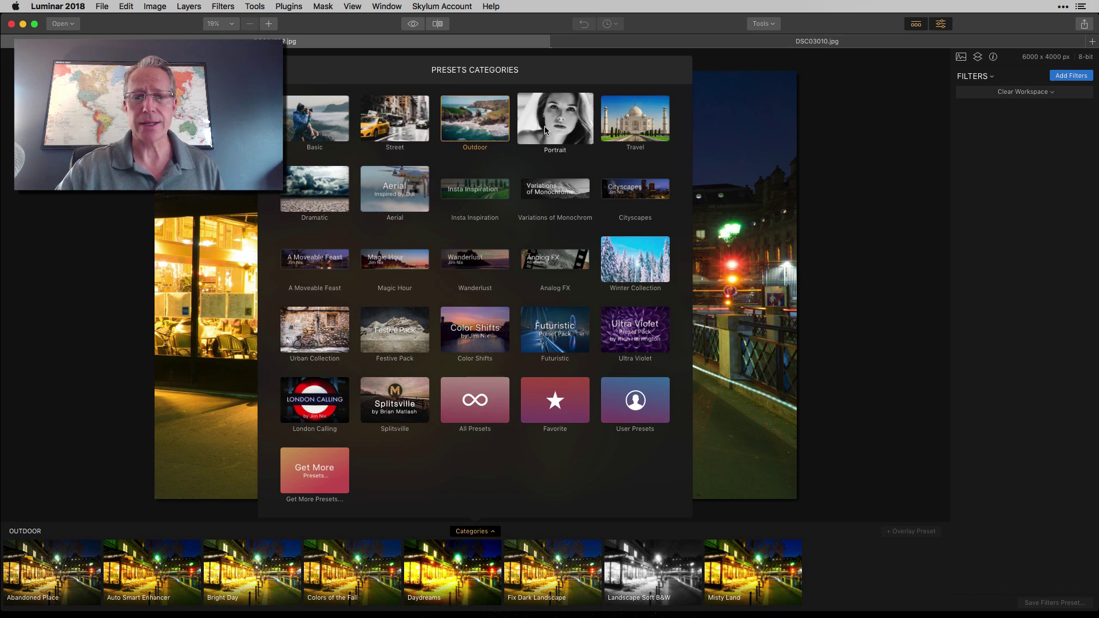
left_click(634, 132)
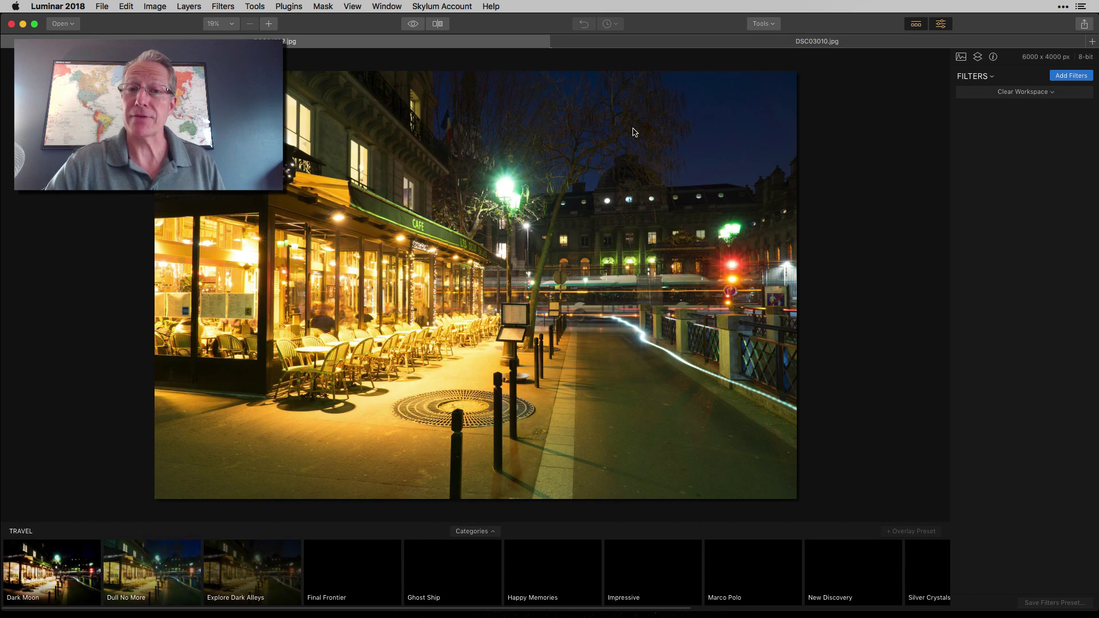
mouse_move(452, 570)
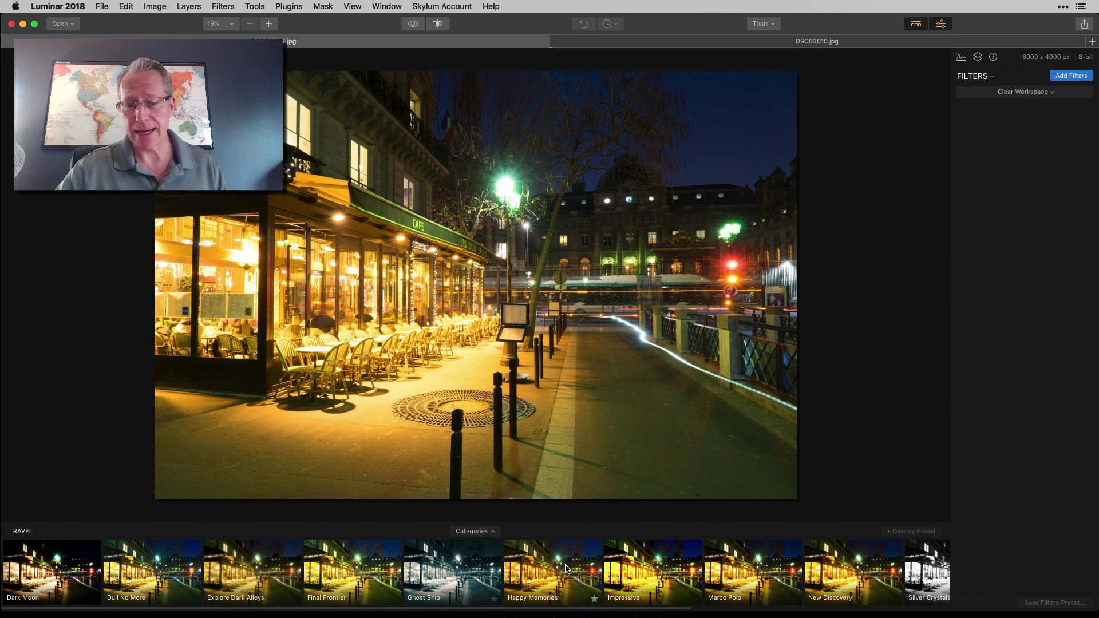
scroll(566, 568, "right", 2)
scroll(569, 568, "right", 2)
scroll(576, 569, "right", 2)
scroll(579, 568, "right", 2)
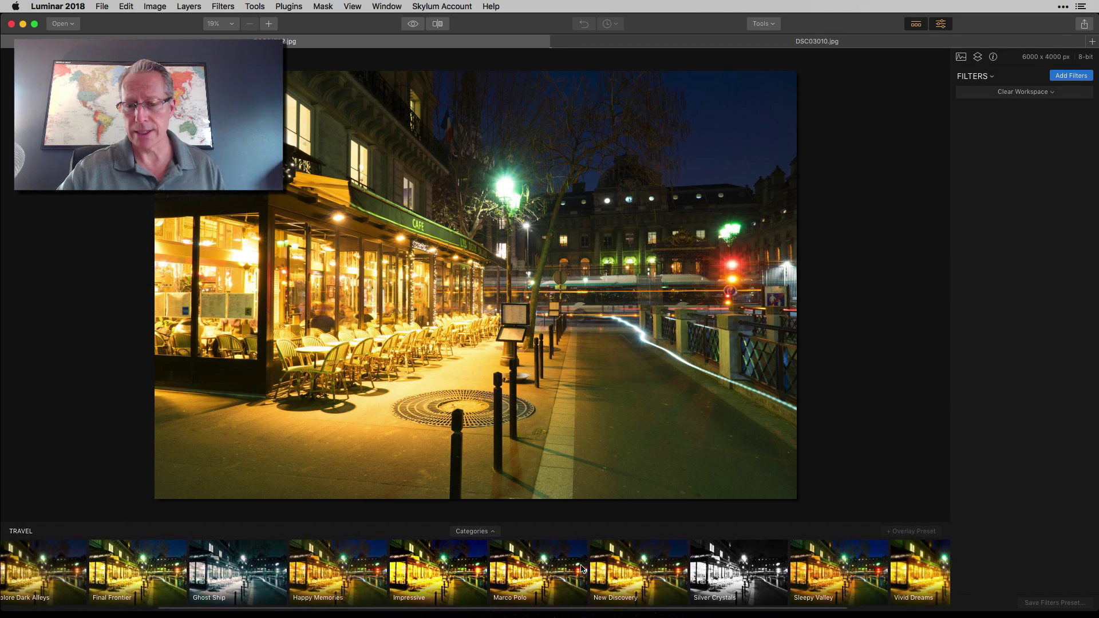
scroll(582, 568, "right", 2)
Step: Apply the Sleepy Valley preset and review its filters
left_click(737, 572)
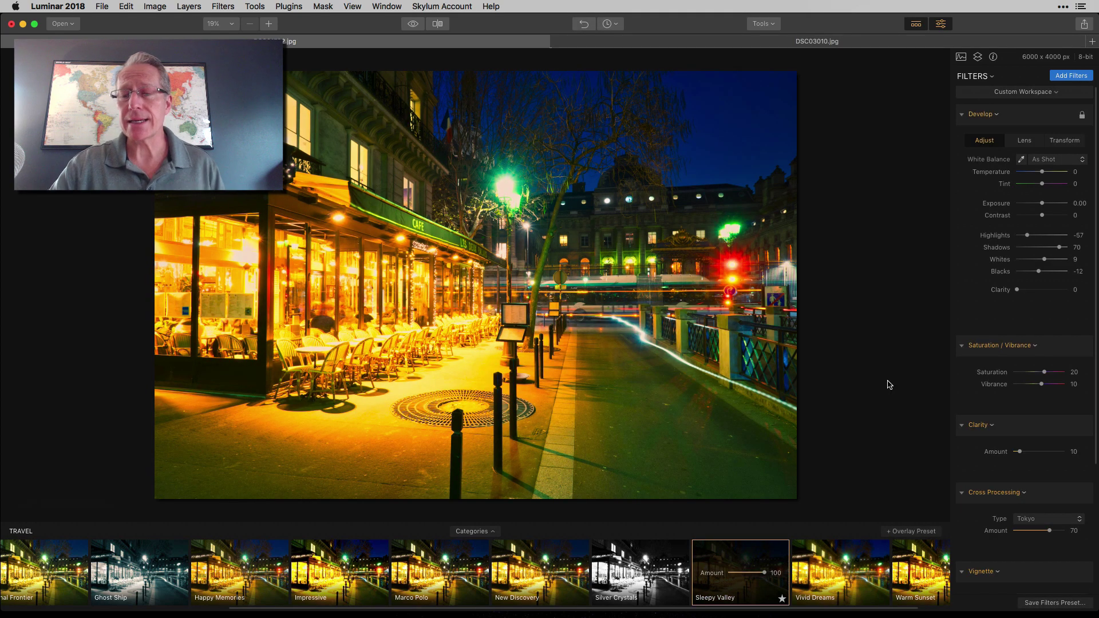
scroll(1026, 333, "down", 3)
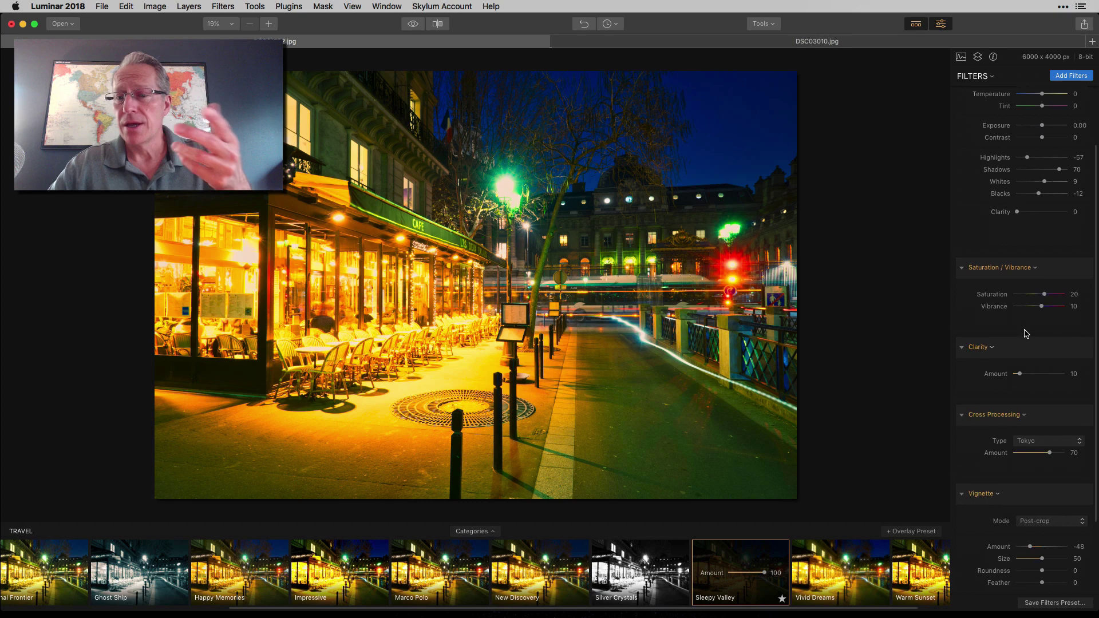
scroll(1025, 333, "down", 2)
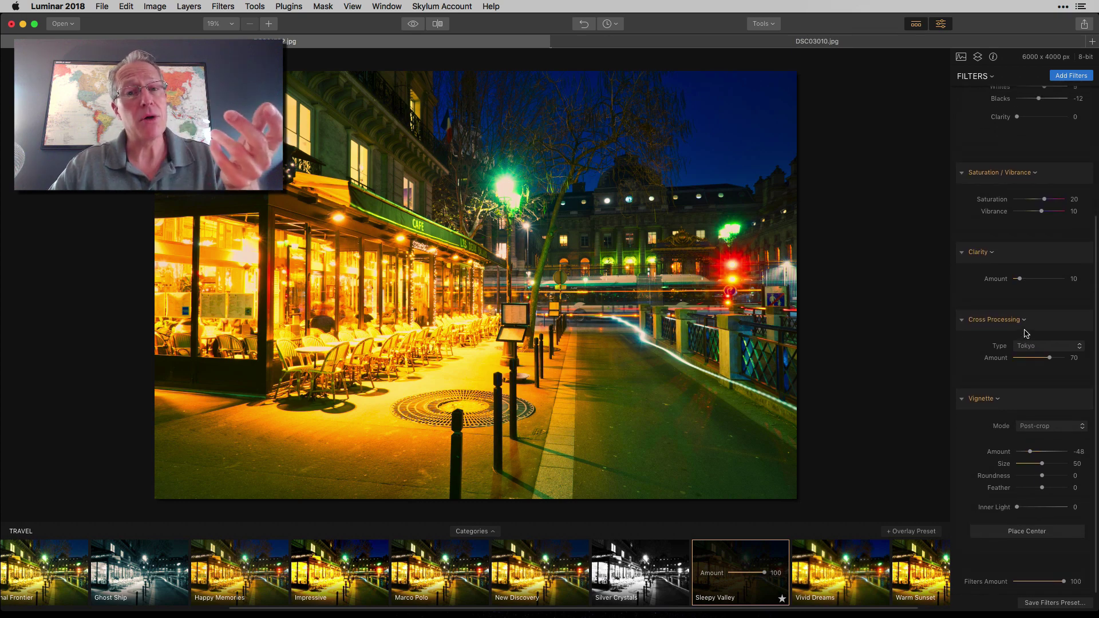
scroll(1026, 333, "up", 4)
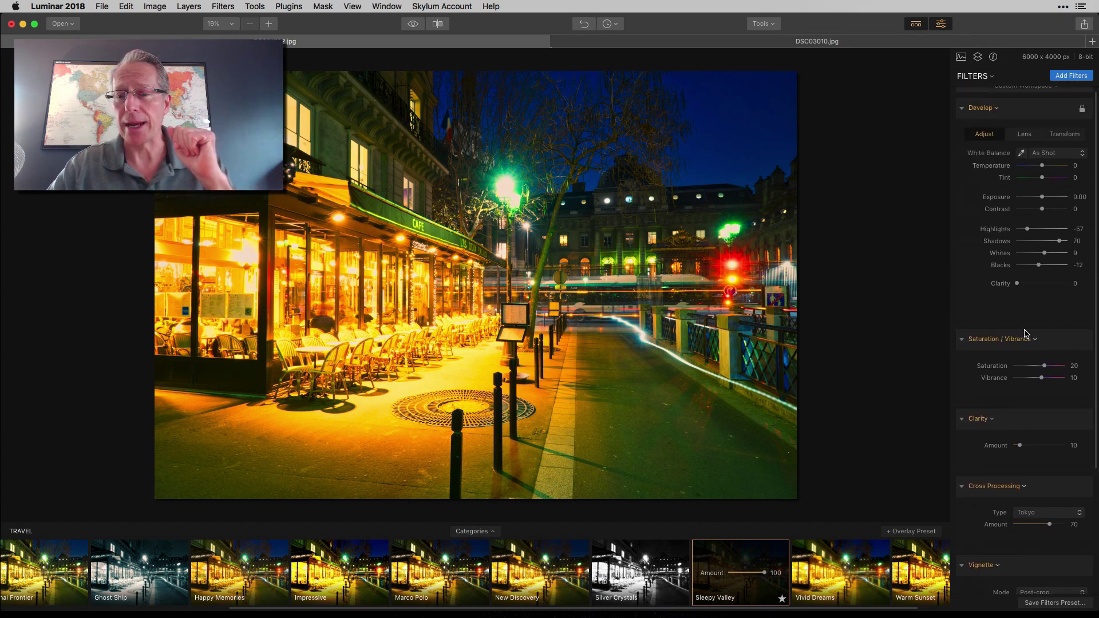
scroll(1026, 333, "up", 1)
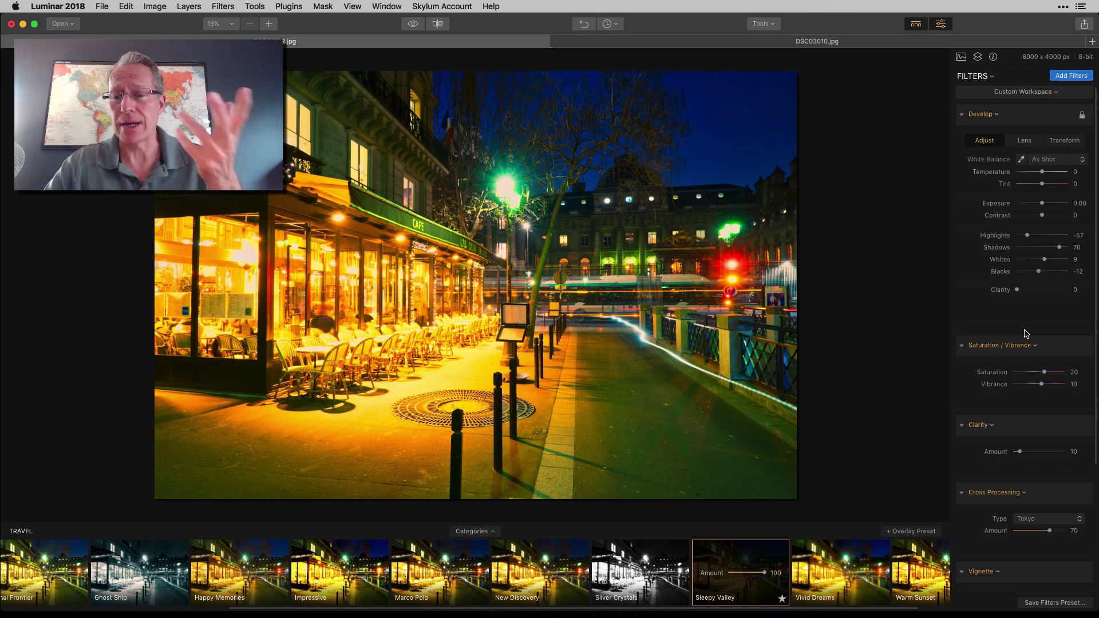
mouse_move(1022, 307)
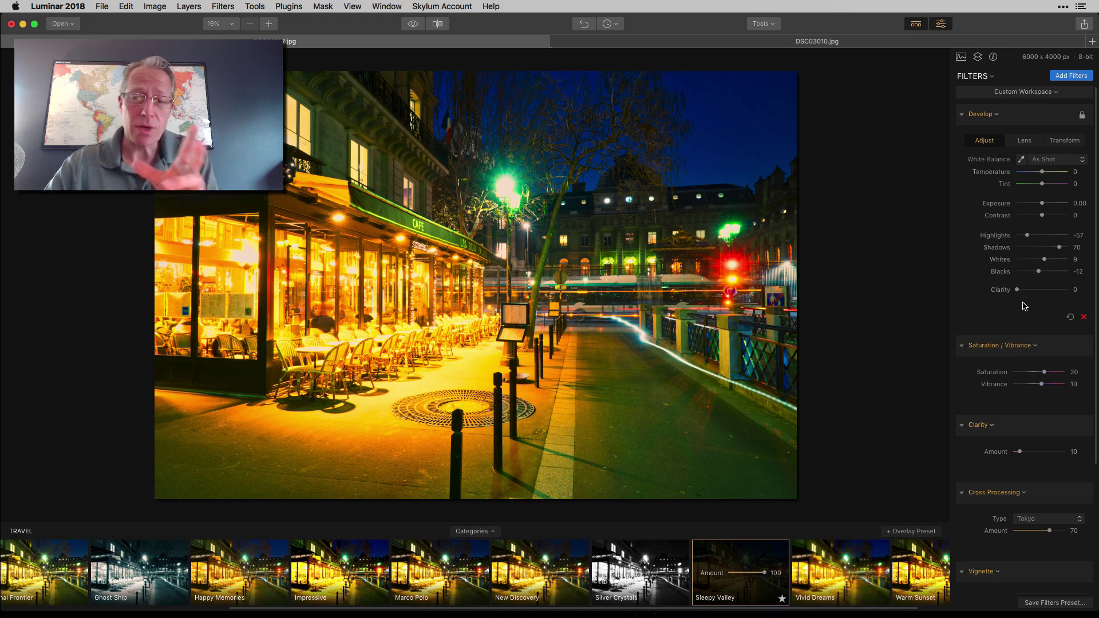
scroll(1029, 350, "down", 2)
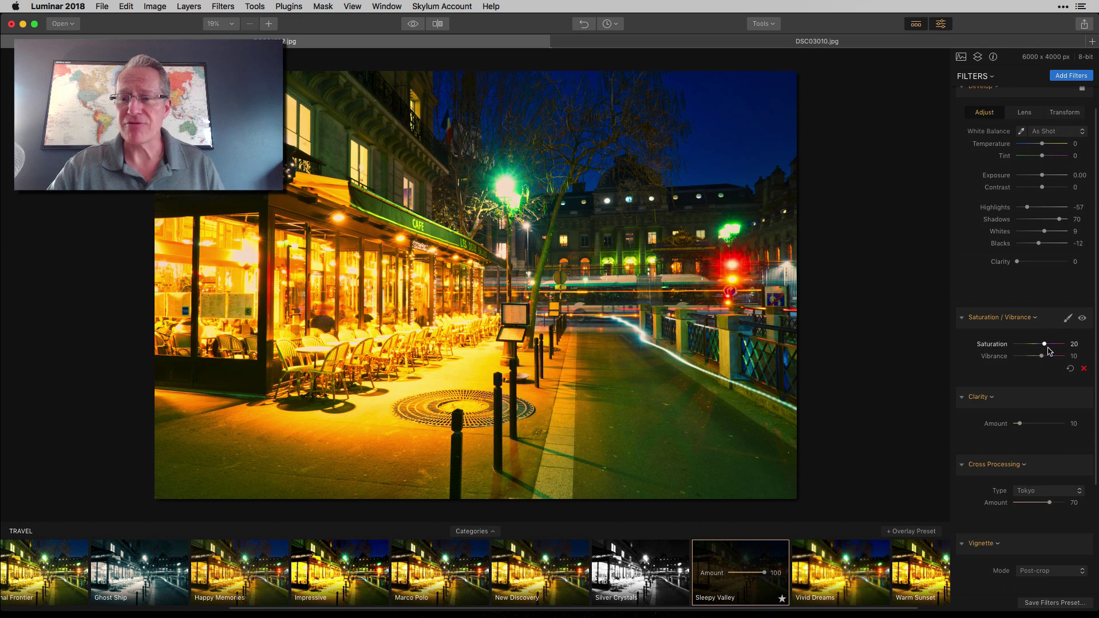
Step: Compare Saturation/Vibrance and Clarity on and off, then raise Clarity Amount to 28
left_click(1082, 319)
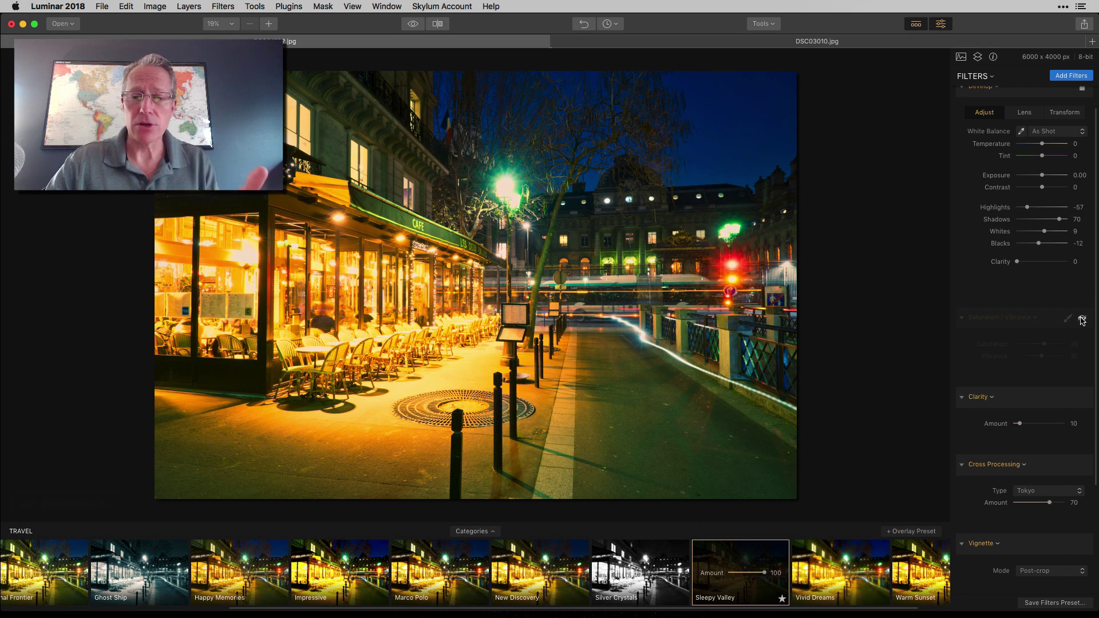
left_click(1082, 319)
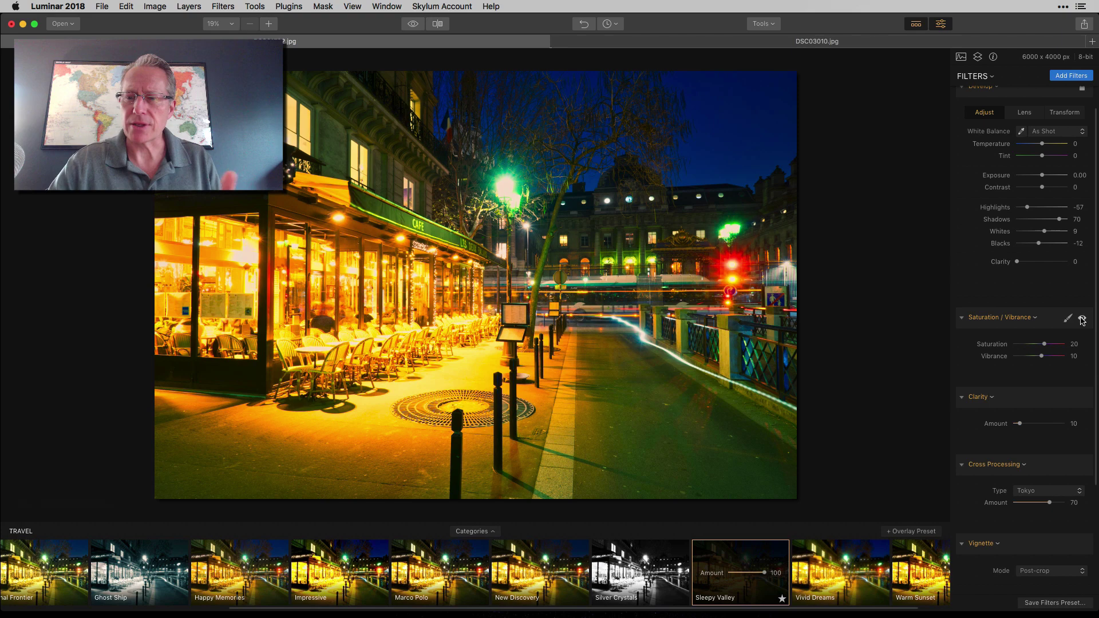
scroll(1081, 321, "down", 2)
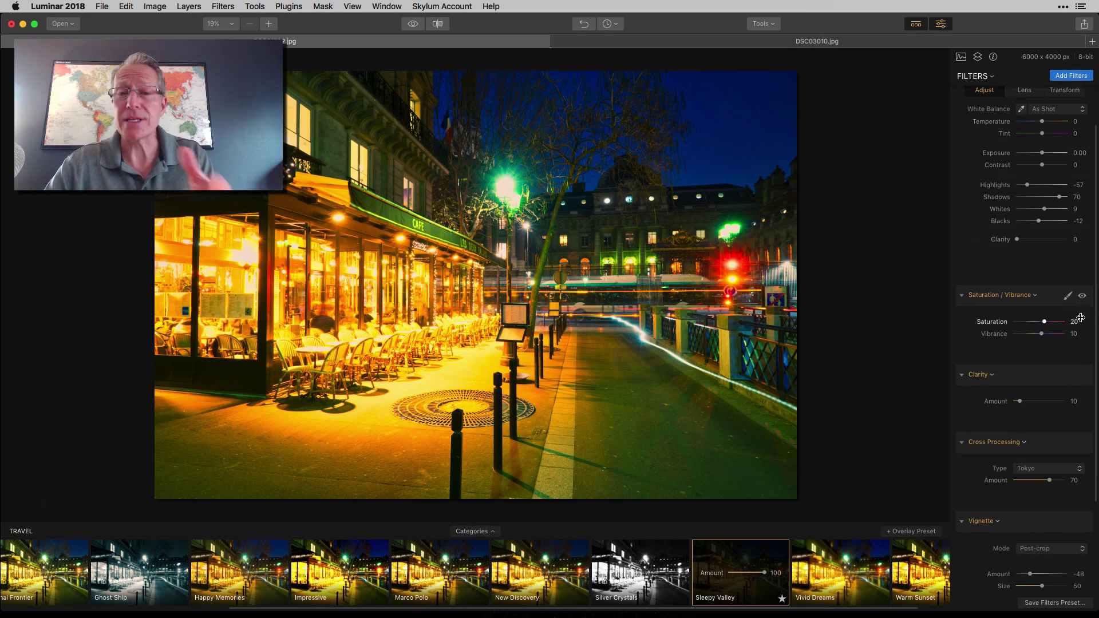
scroll(1059, 320, "down", 3)
scroll(1019, 324, "down", 3)
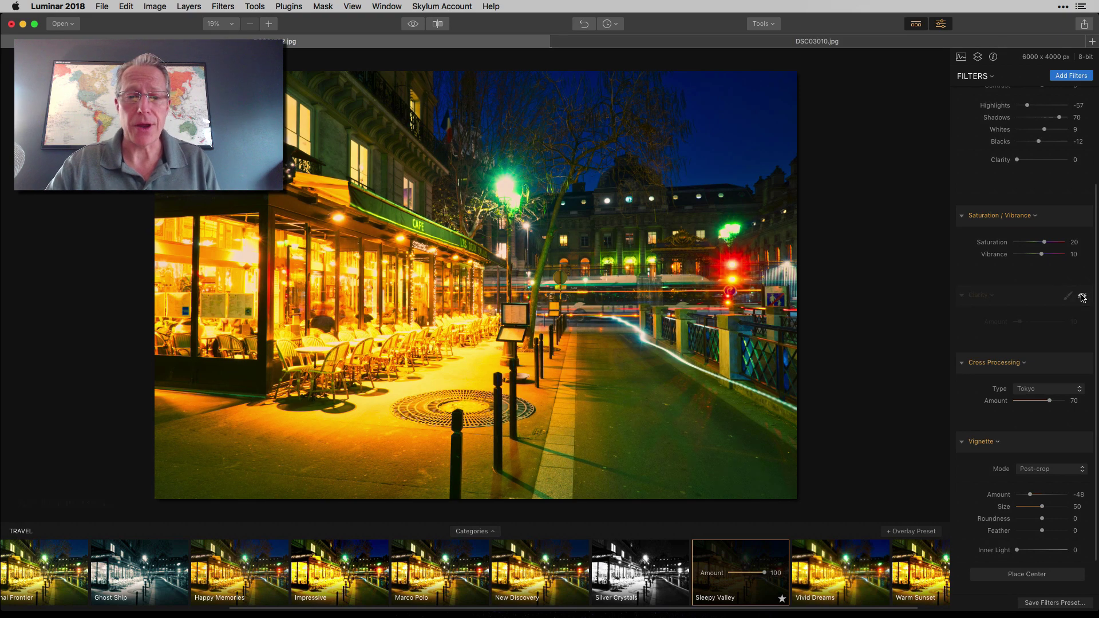
left_click(1082, 296)
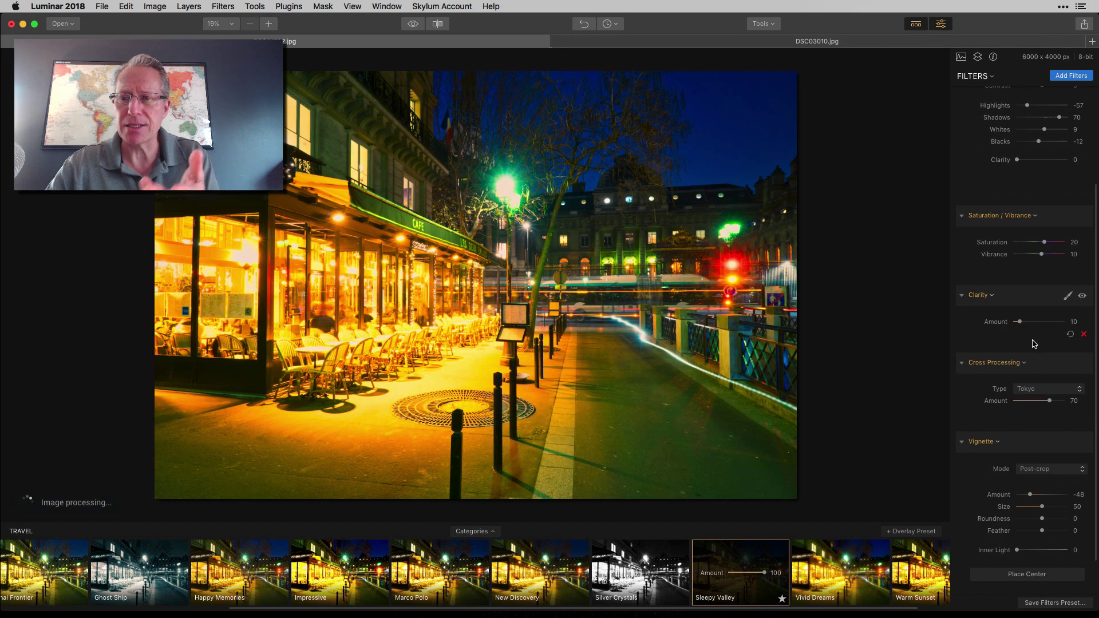
left_click_drag(1019, 322, 1023, 323)
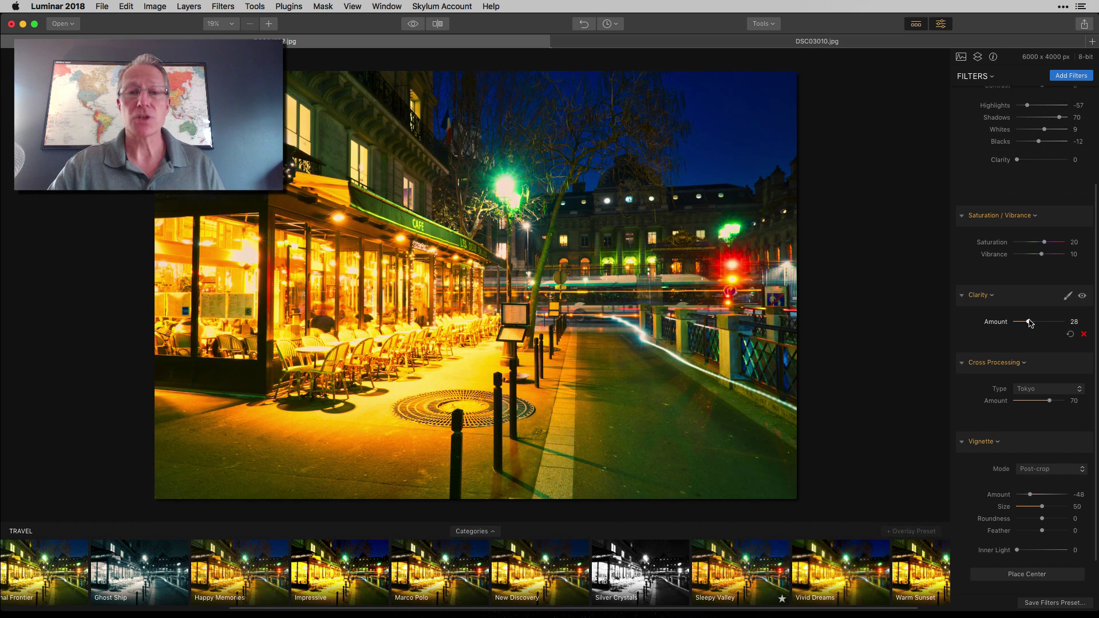
scroll(1027, 401, "down", 3)
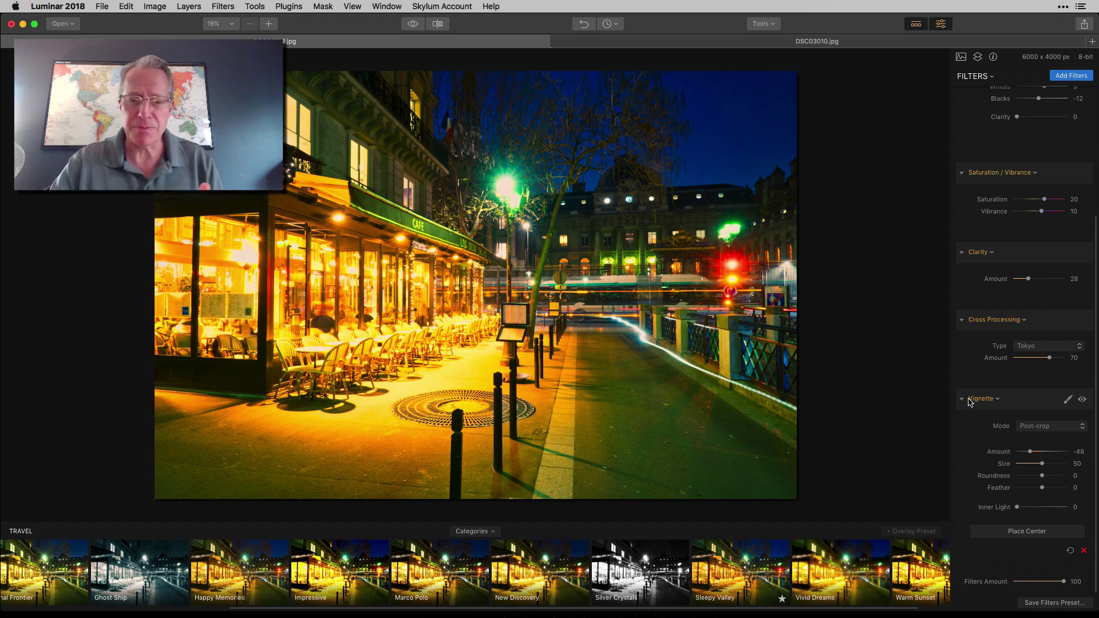
Step: Apply the Basic category's Vivid preset and hide the preset strip
left_click(471, 531)
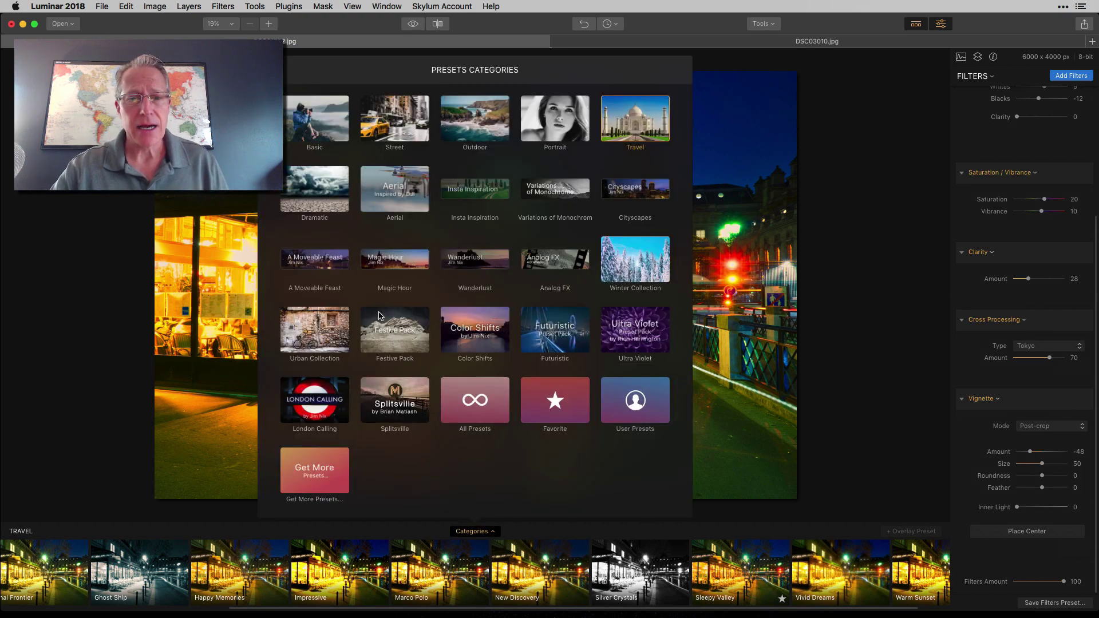
left_click(325, 112)
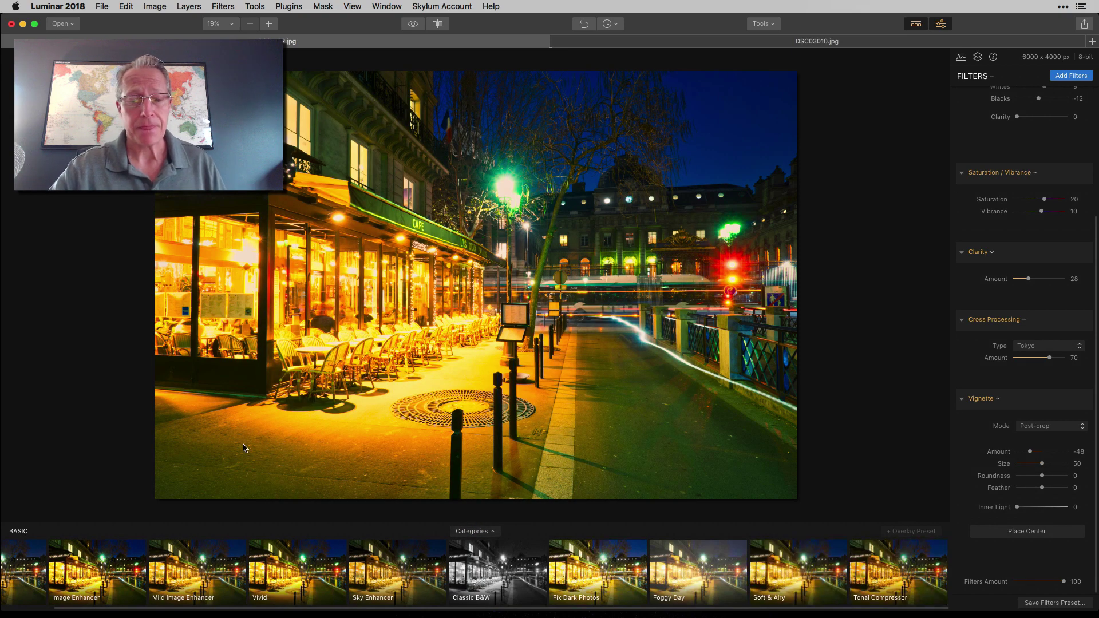
left_click(276, 561)
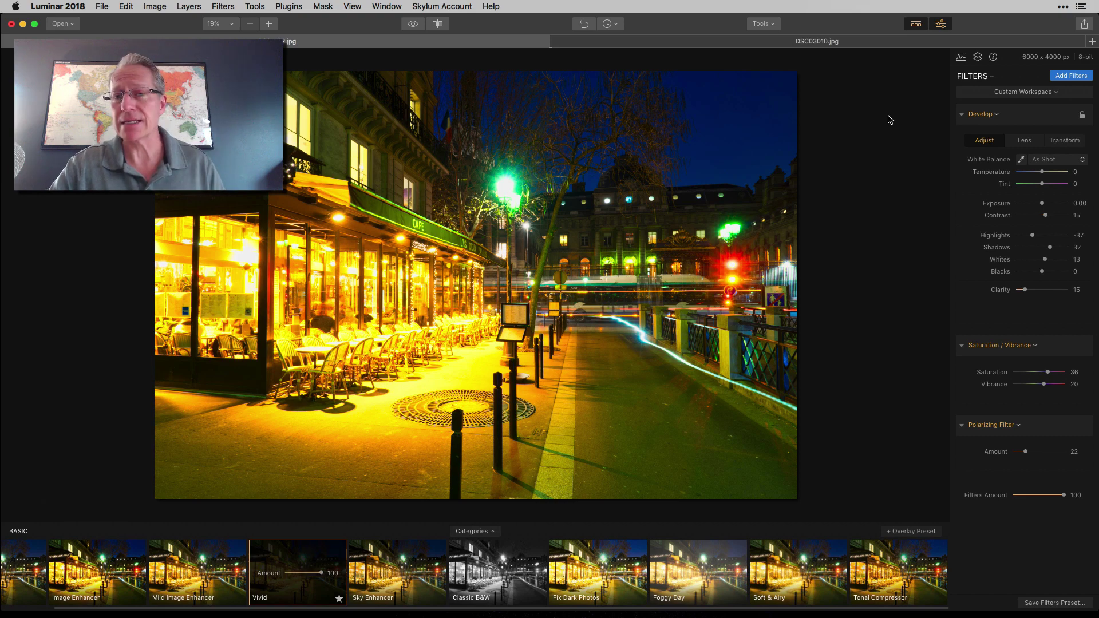
mouse_move(1021, 384)
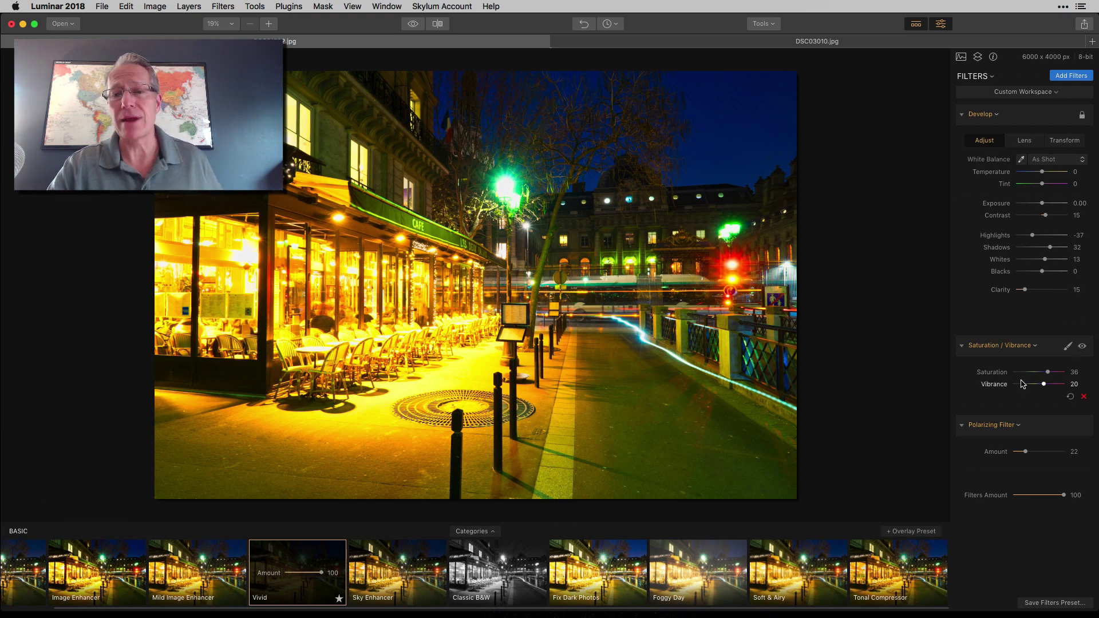
left_click(915, 24)
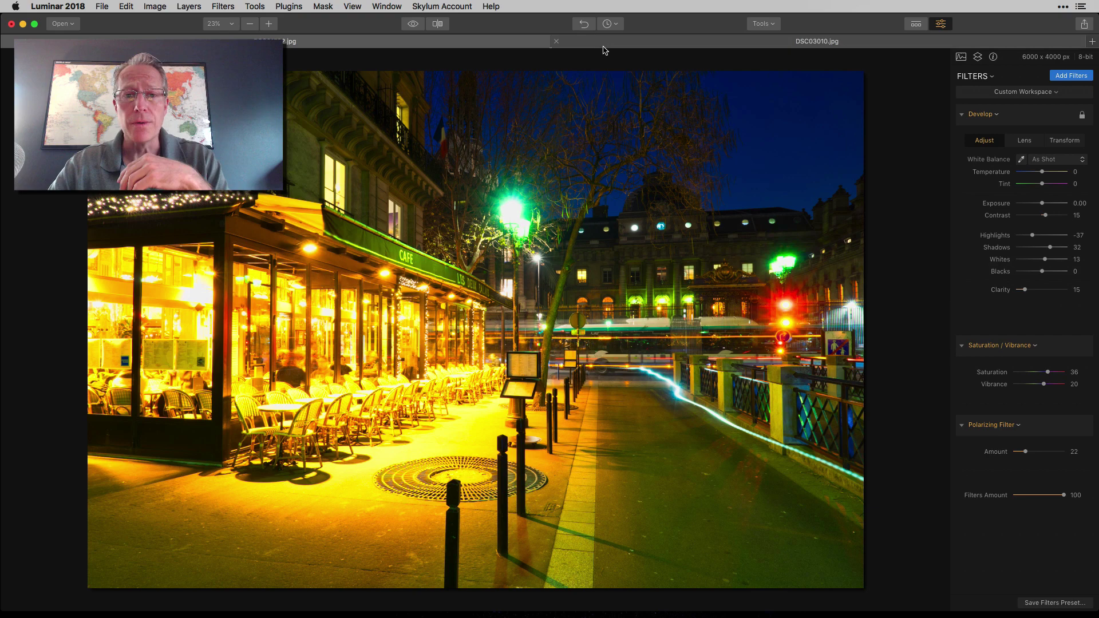
Step: Compare against the original, switch off Saturation/Vibrance, and check the Polarizing filter's effect
left_click(413, 25)
left_click(413, 24)
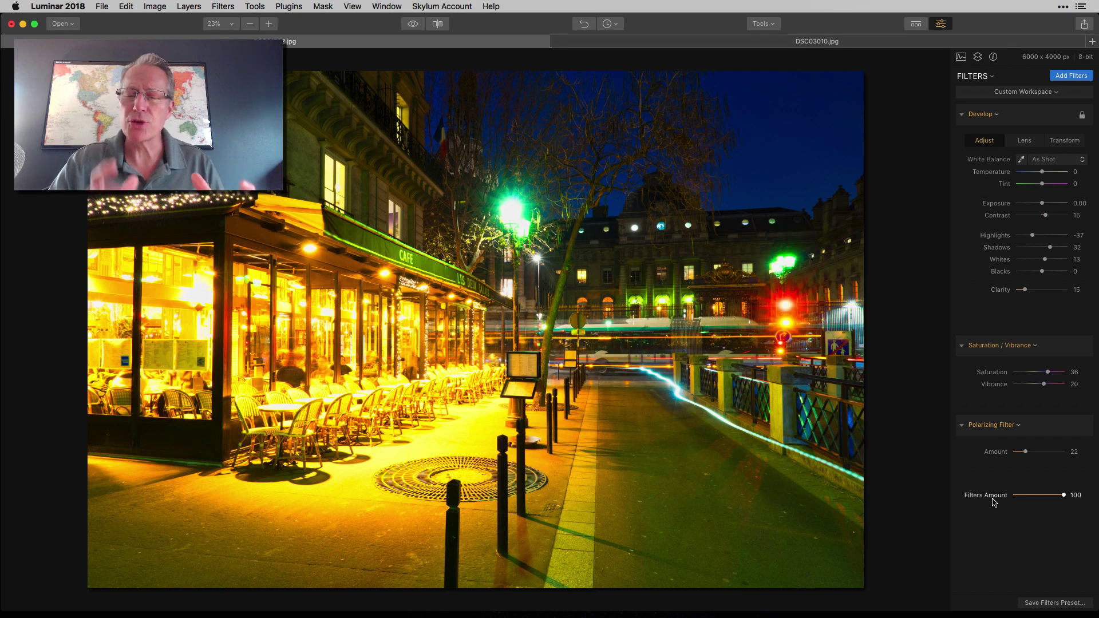
mouse_move(1022, 383)
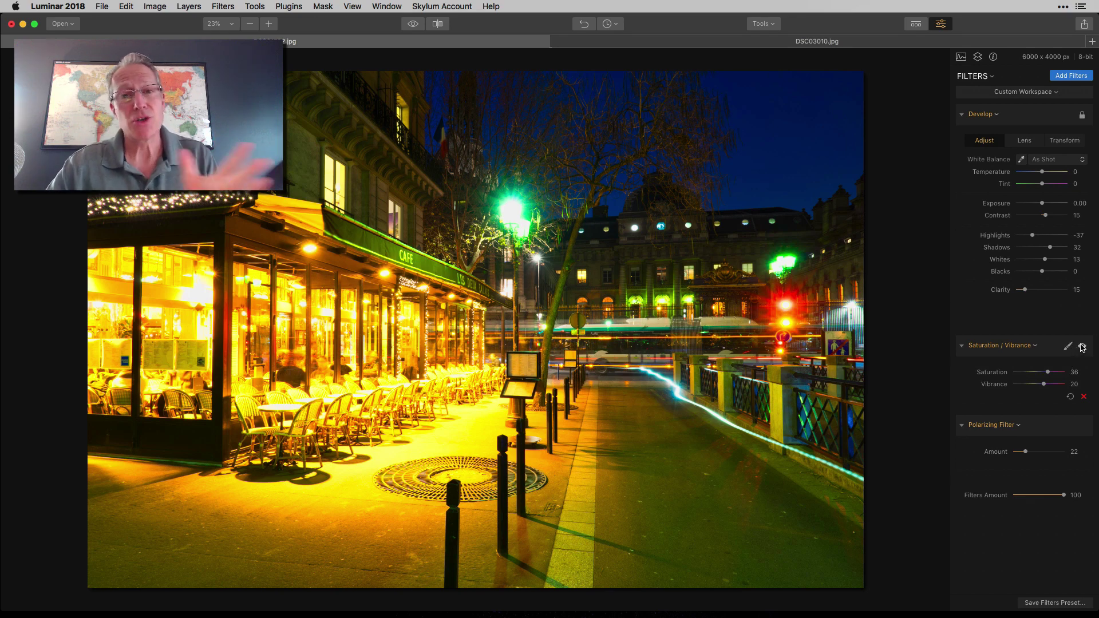
left_click(1082, 346)
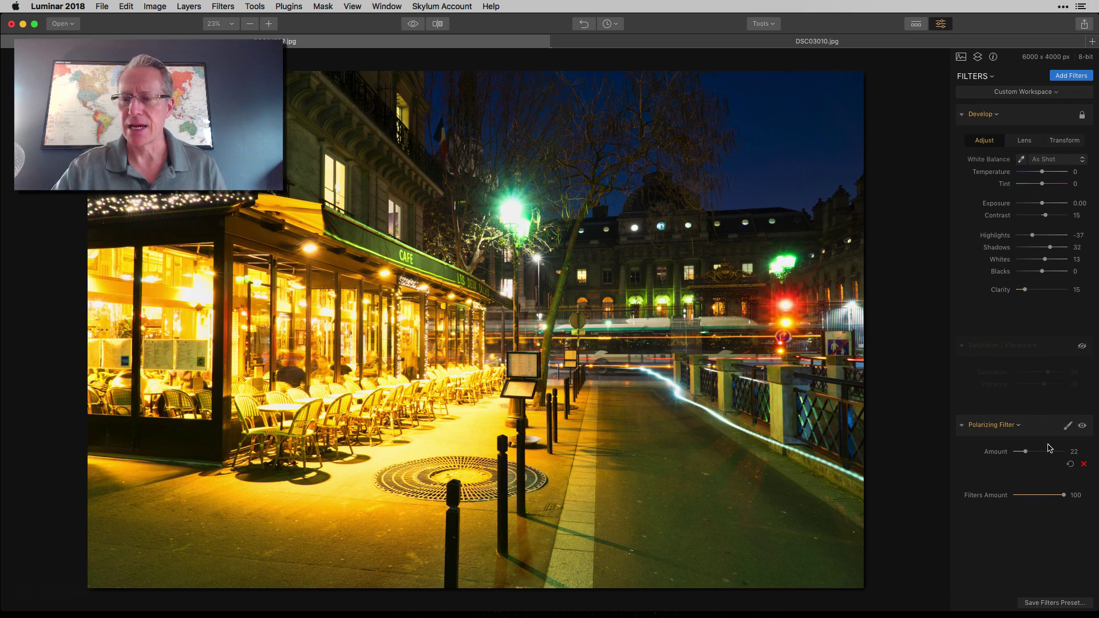
mouse_move(1030, 424)
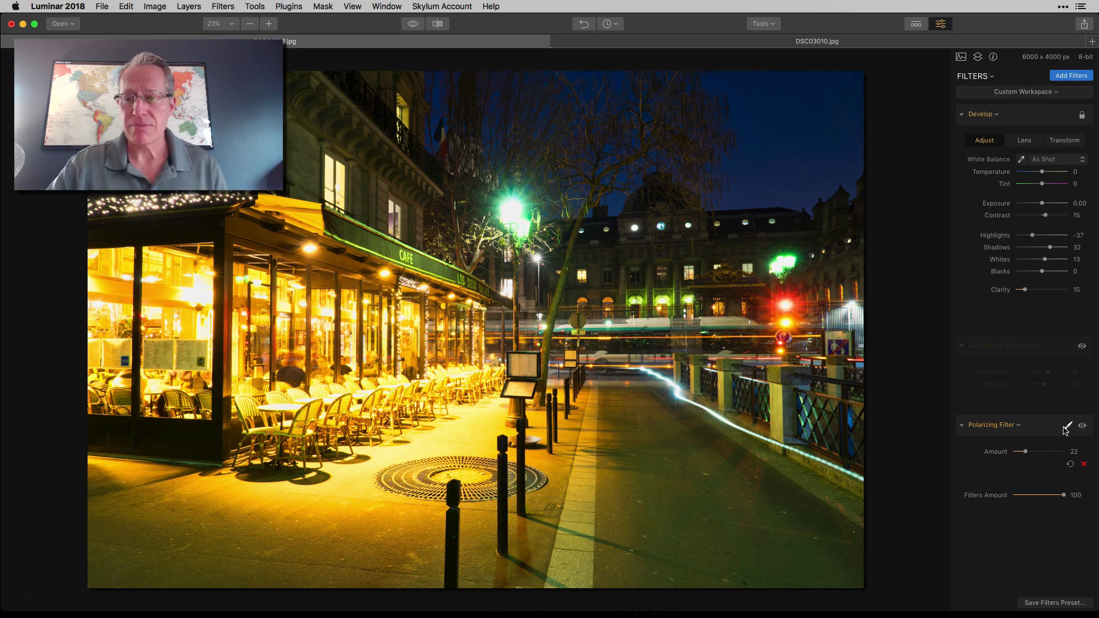
left_click(1082, 426)
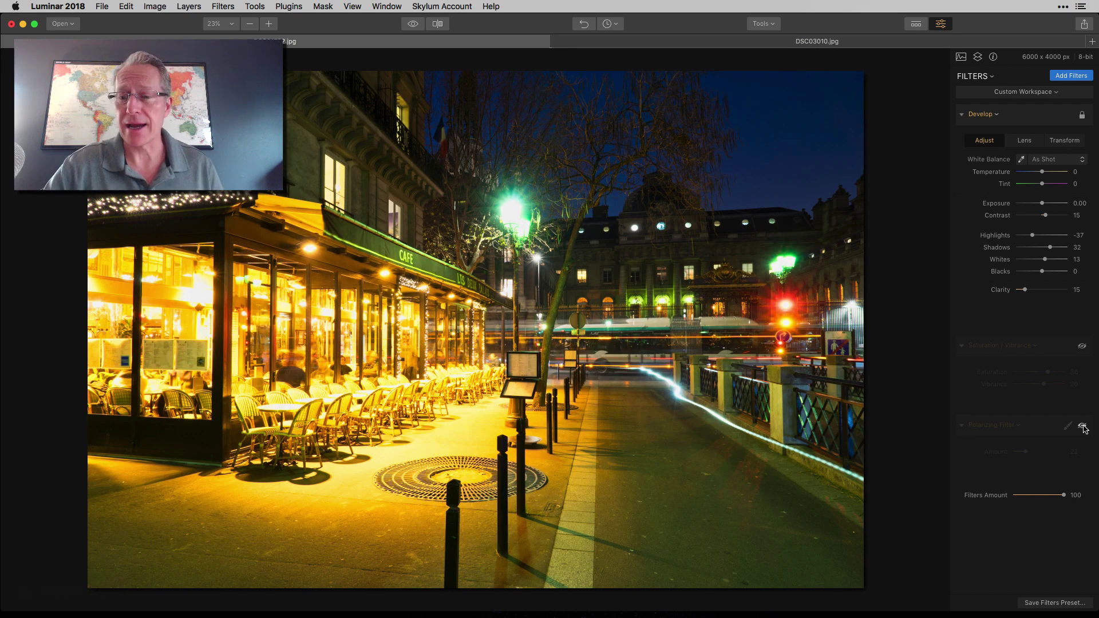
left_click(1082, 426)
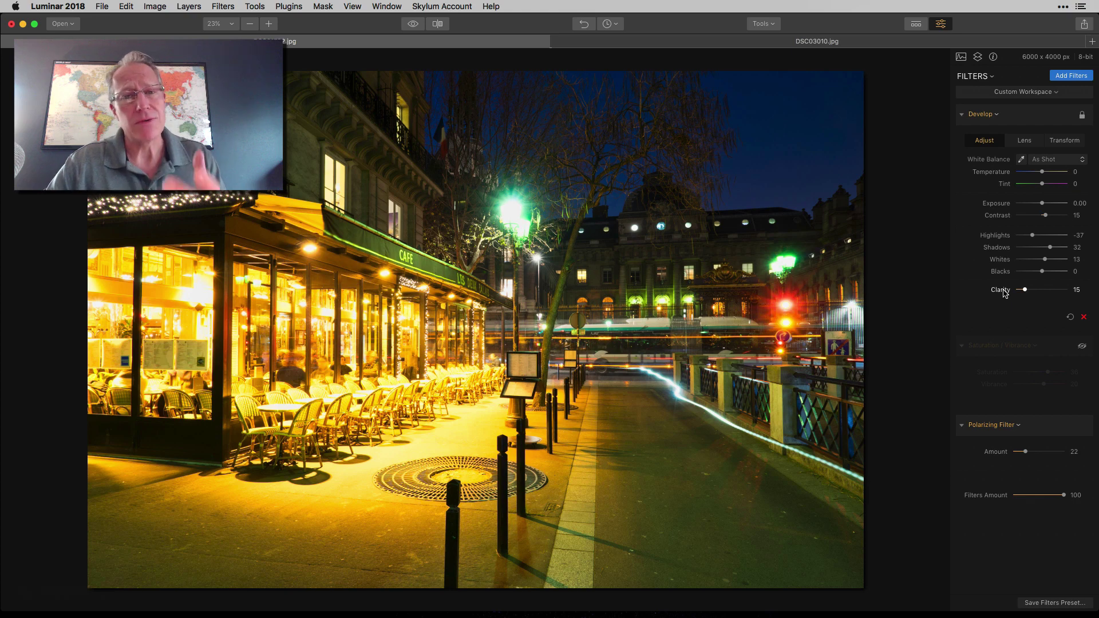
Step: Raise Clarity and set Develop Temperature to -44 and Tint to 48
left_click_drag(1024, 290, 1032, 291)
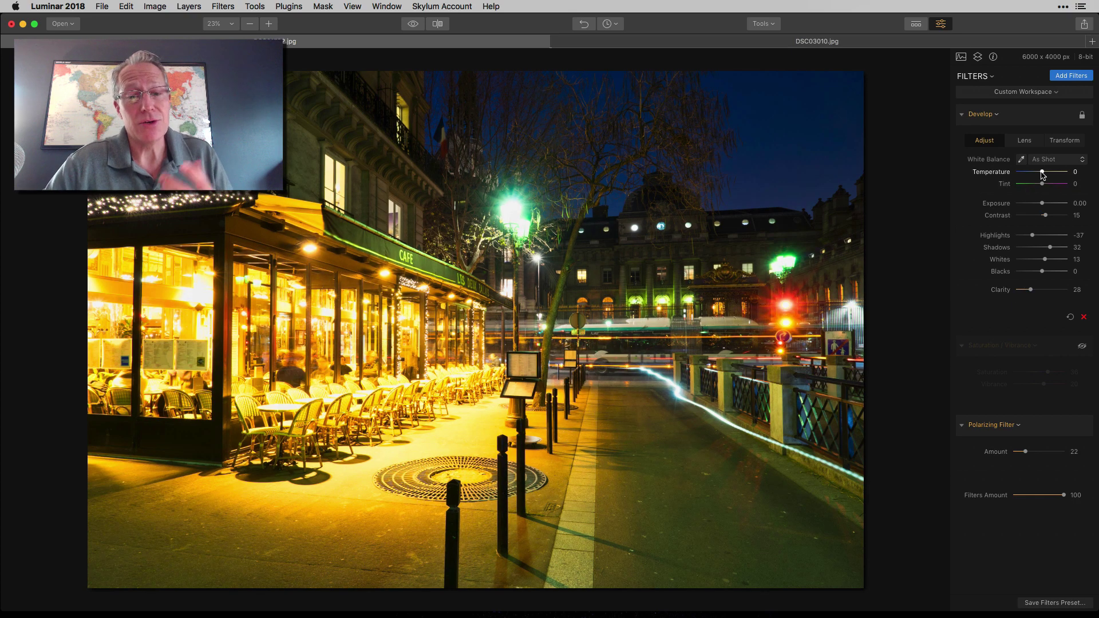
left_click_drag(1042, 175, 1035, 175)
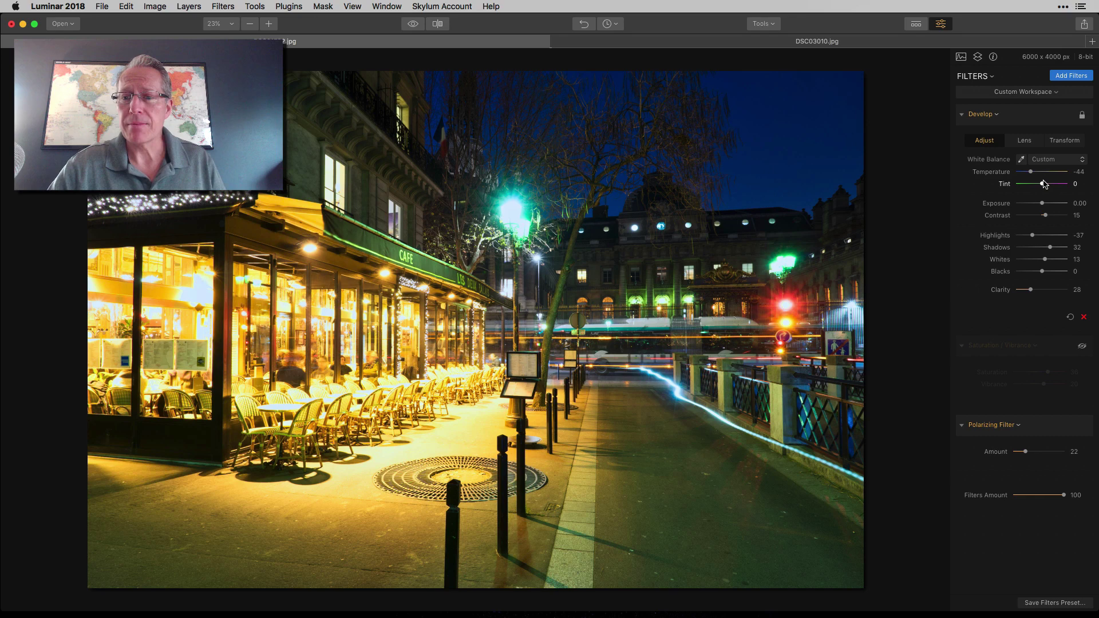
left_click_drag(1042, 184, 1052, 185)
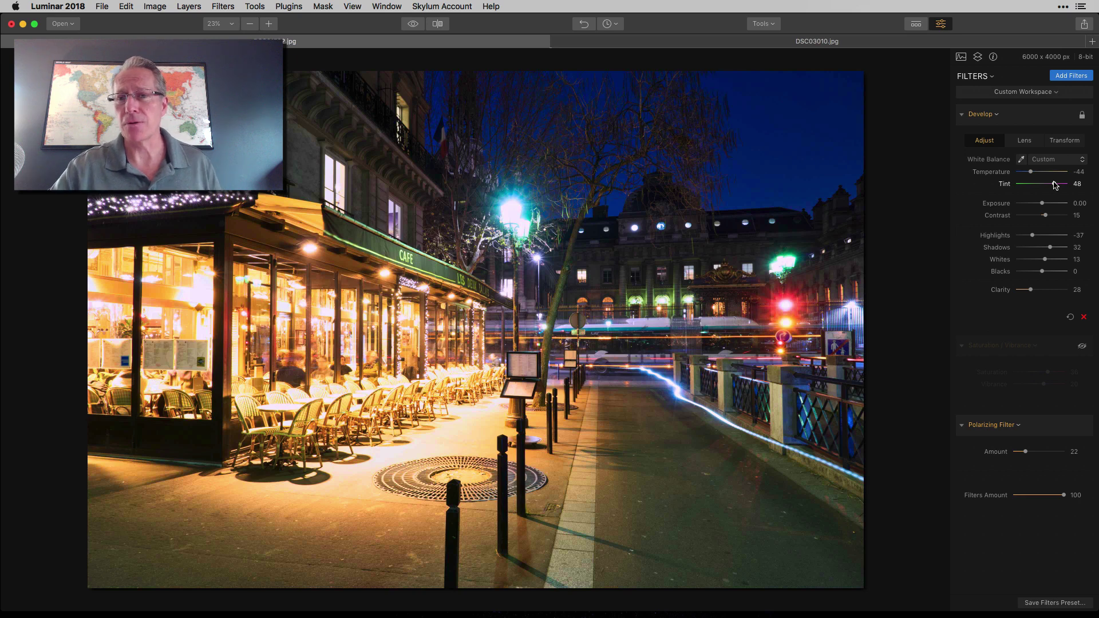
Step: Clear the workspace and add fresh Develop and Saturation / Vibrance filters
left_click(1030, 95)
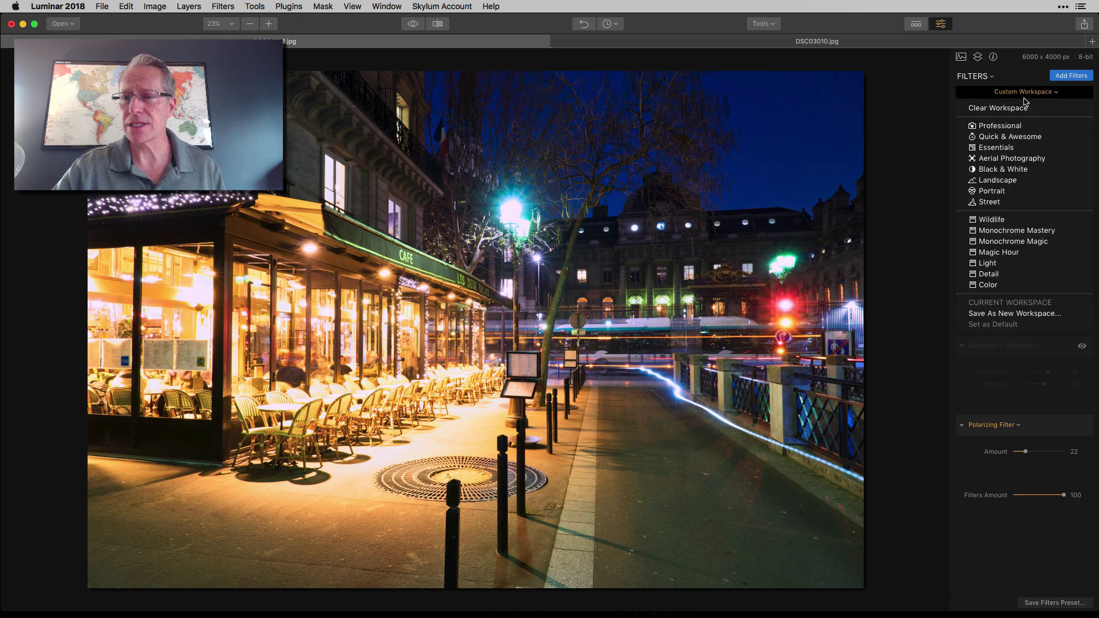
left_click(1023, 108)
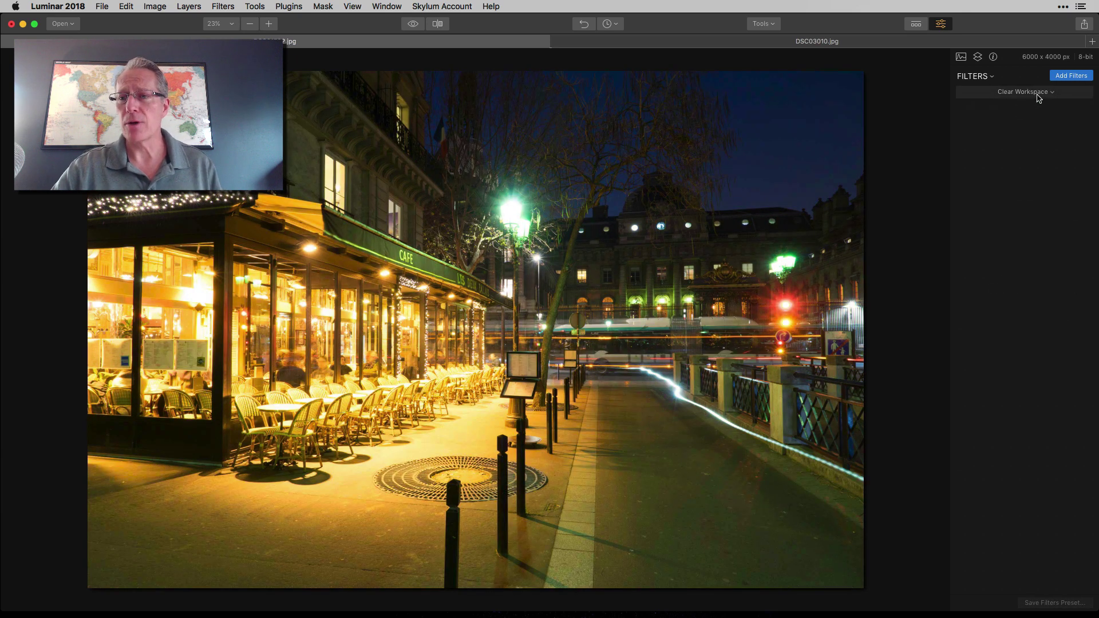
left_click(1057, 78)
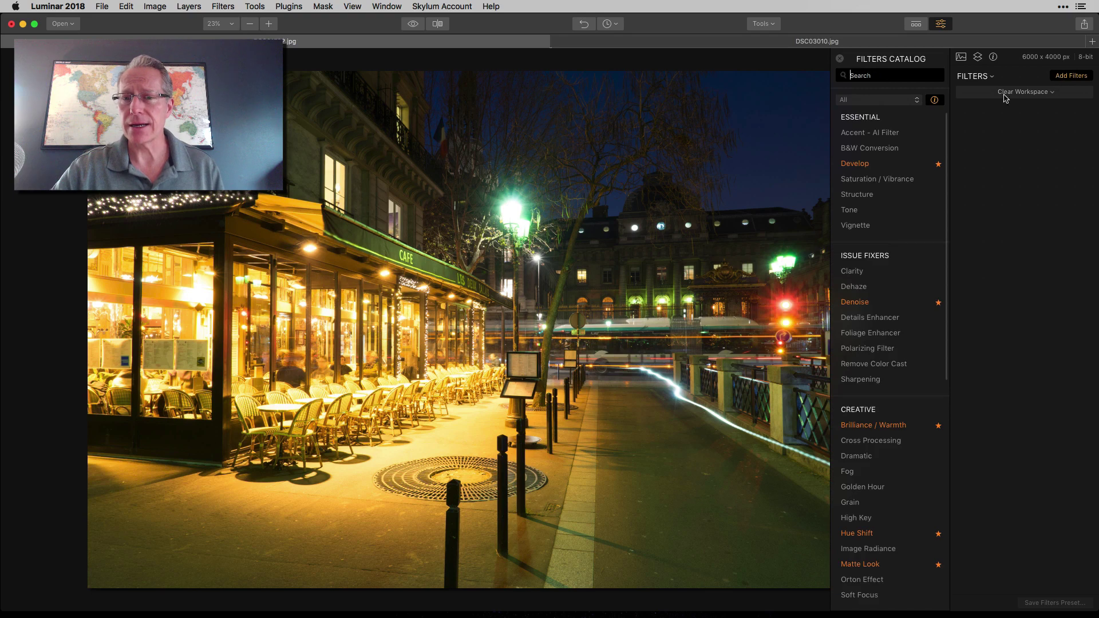
left_click(895, 164)
left_click(894, 168)
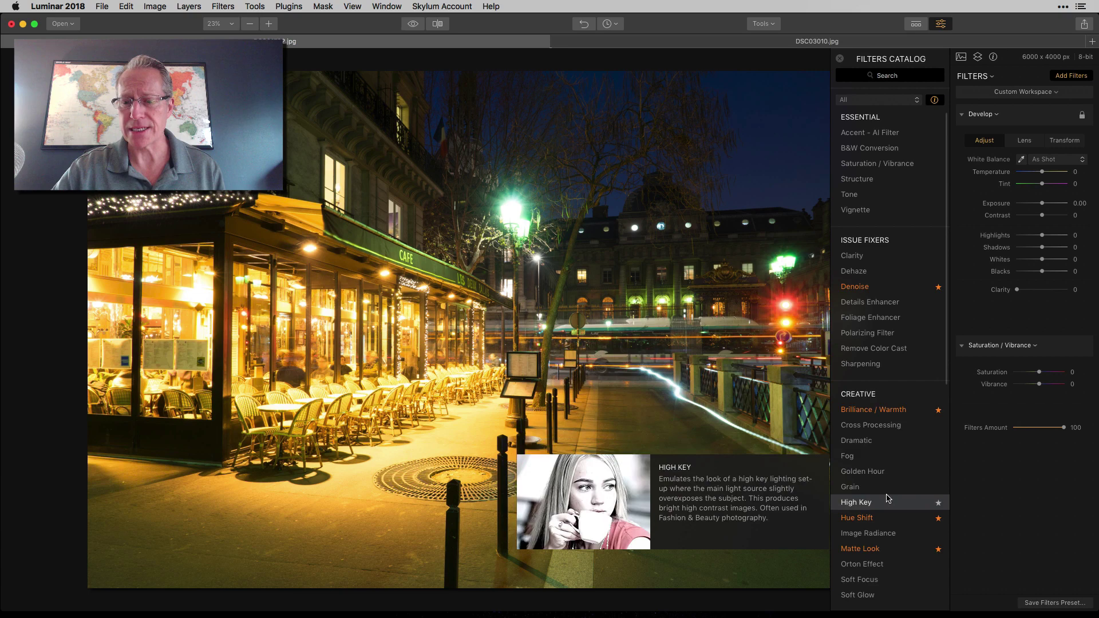
Step: Add the Polarizing Filter from the filters catalog
scroll(888, 498, "down", 5)
scroll(887, 499, "down", 6)
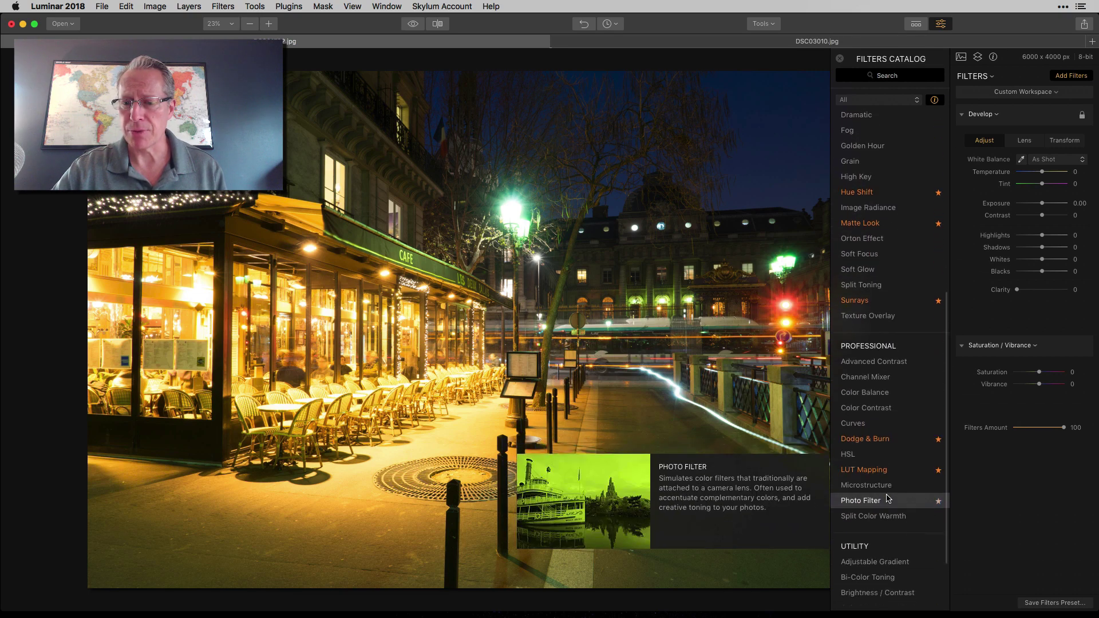
scroll(888, 498, "down", 2)
scroll(887, 498, "up", 1)
scroll(888, 499, "up", 5)
scroll(888, 375, "up", 3)
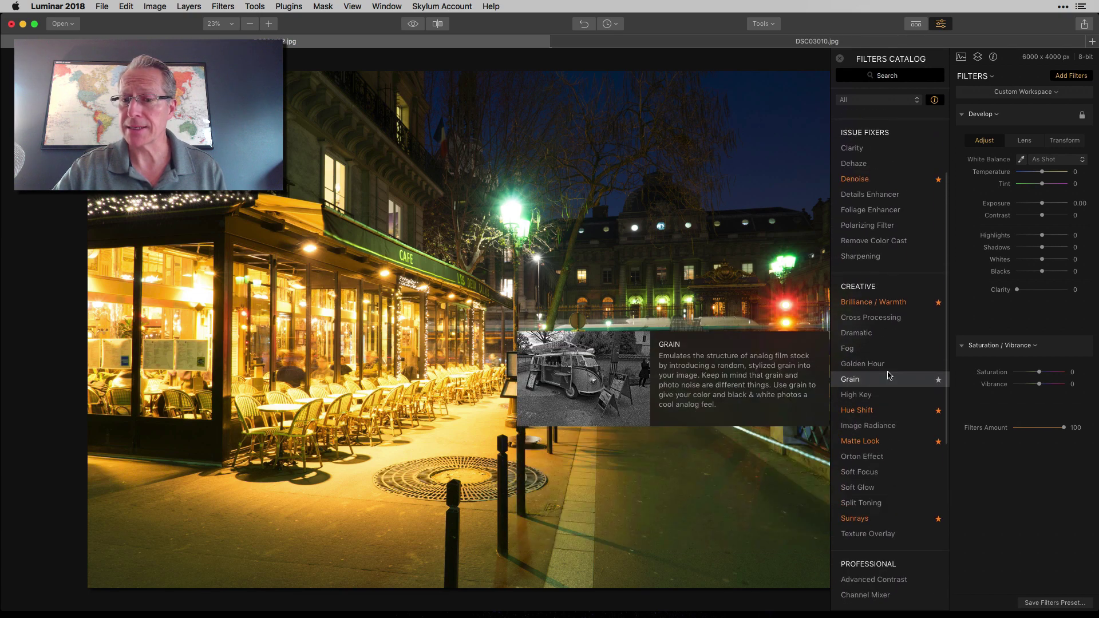
scroll(888, 375, "up", 3)
scroll(886, 370, "up", 1)
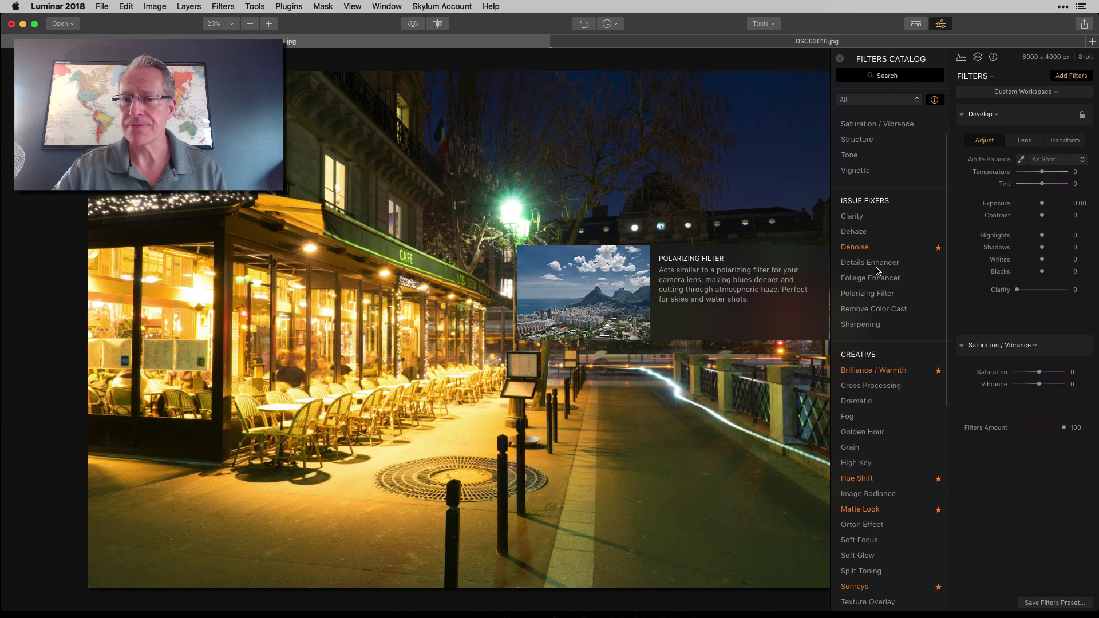
left_click(876, 293)
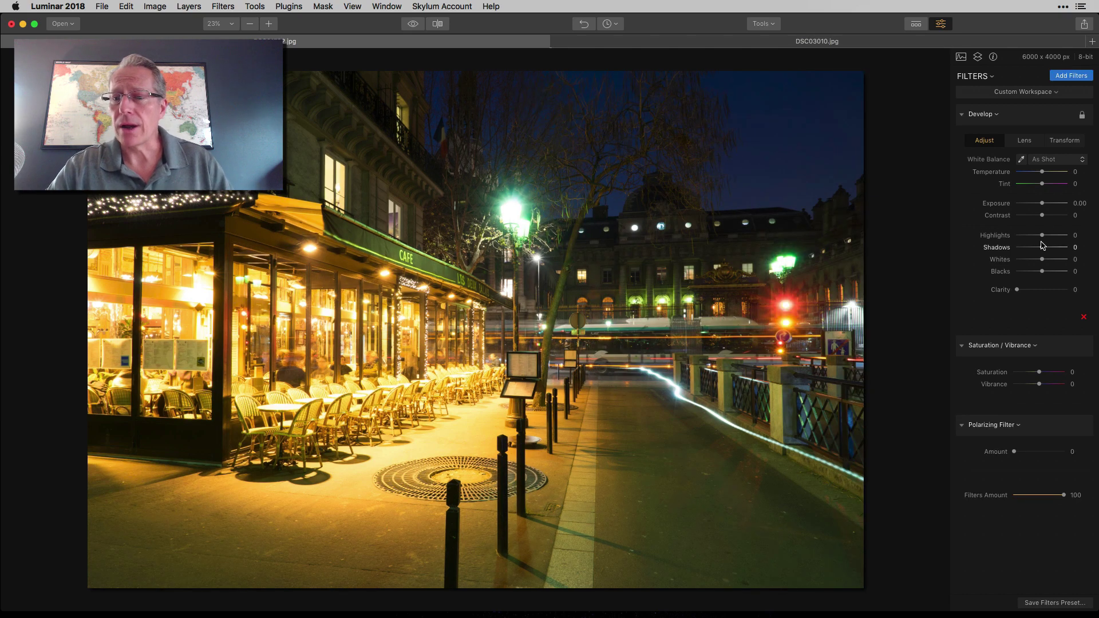
Step: Set Contrast 17, Clarity 18, boost Saturation, and Polarizing Amount 23
mouse_move(1042, 215)
left_mouse_down()
mouse_move(1030, 235)
mouse_move(1050, 247)
left_mouse_up()
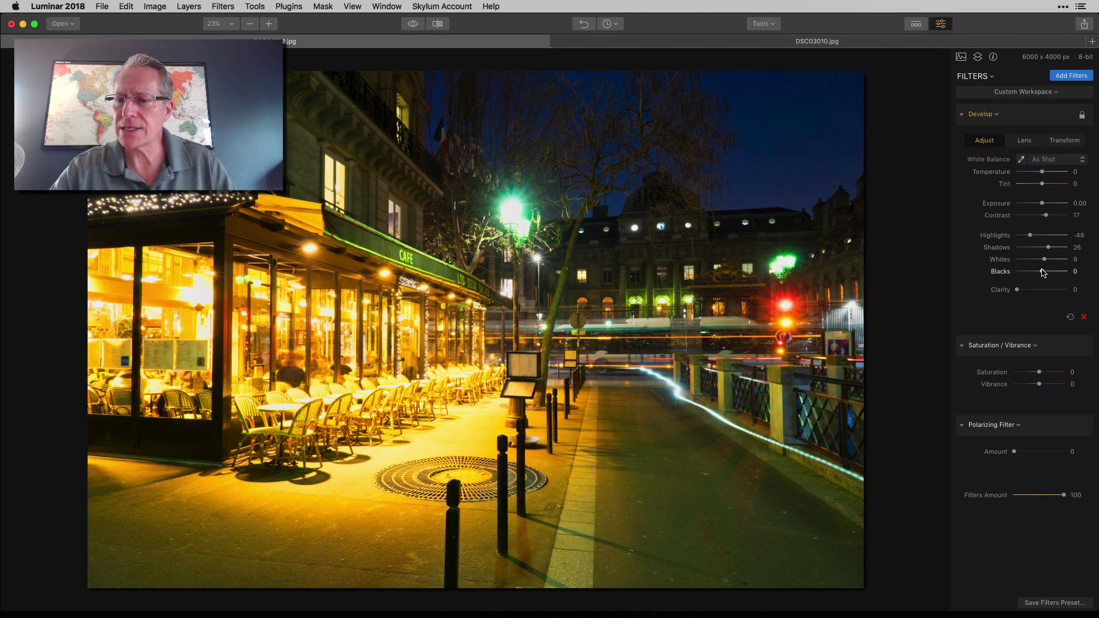
left_click_drag(1017, 290, 1025, 289)
left_click_drag(1039, 372, 1042, 384)
left_click_drag(1014, 451, 1025, 451)
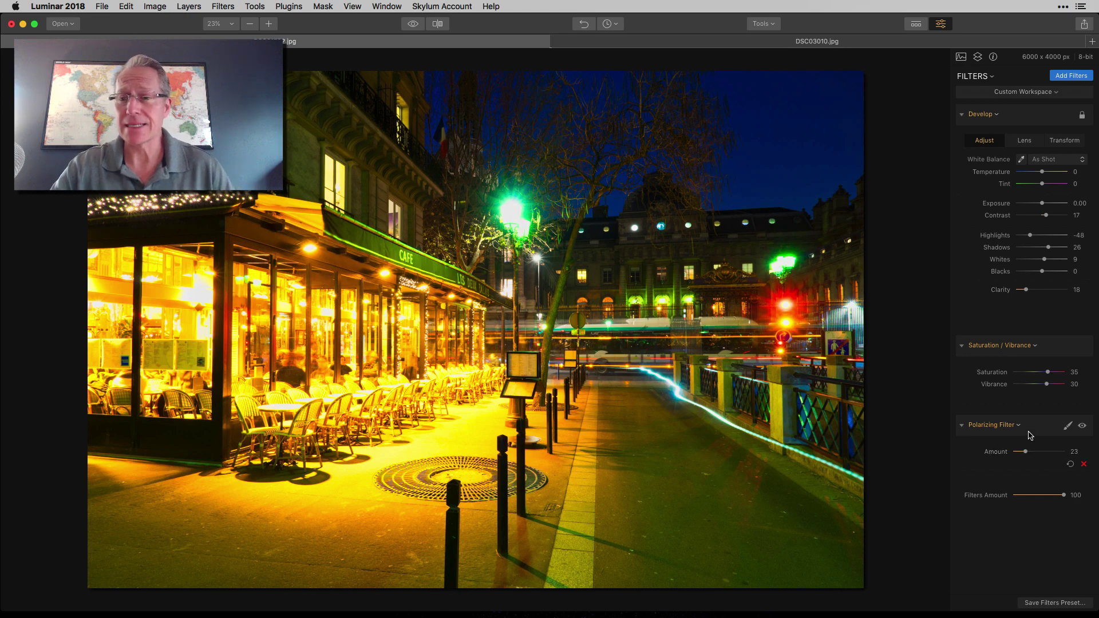
mouse_move(1022, 377)
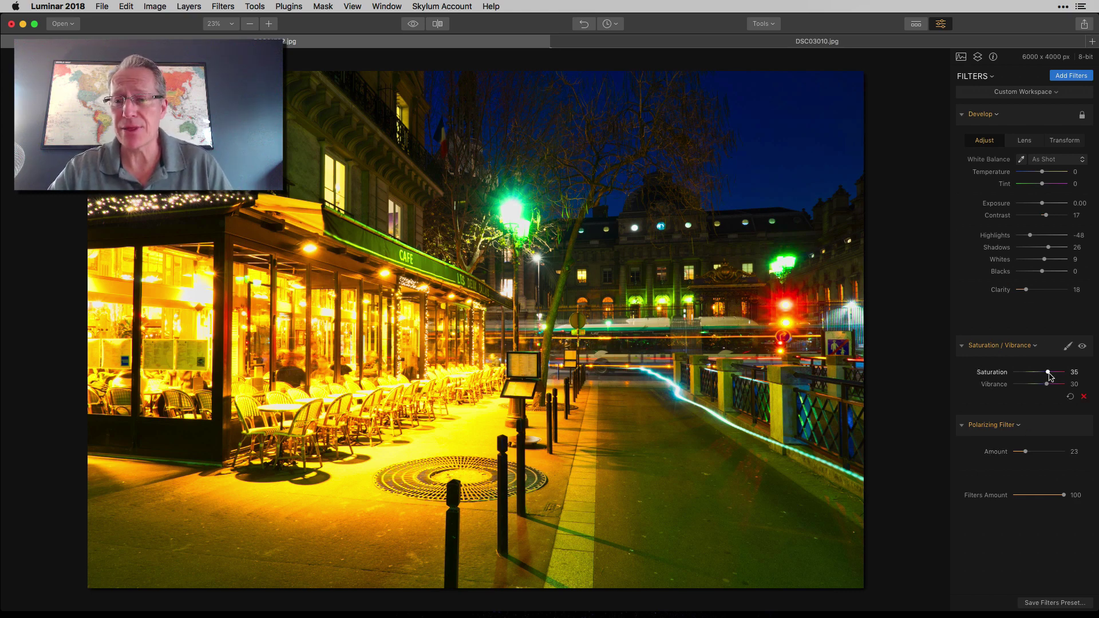
Step: Lower Saturation to -8, cool Temperature to -44, and raise Clarity to 28
mouse_move(1048, 372)
left_mouse_down()
mouse_move(1036, 373)
mouse_move(1041, 384)
left_mouse_up()
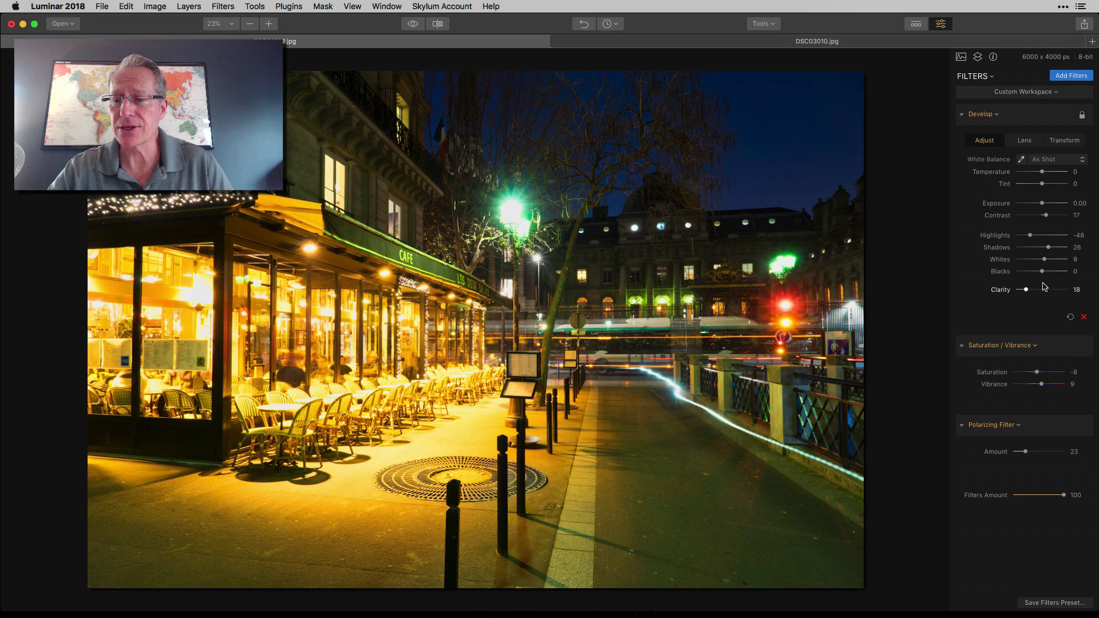
mouse_move(1042, 172)
left_mouse_down()
mouse_move(1030, 172)
mouse_move(1049, 184)
mouse_move(1049, 216)
left_mouse_up()
left_click_drag(1026, 290, 1030, 289)
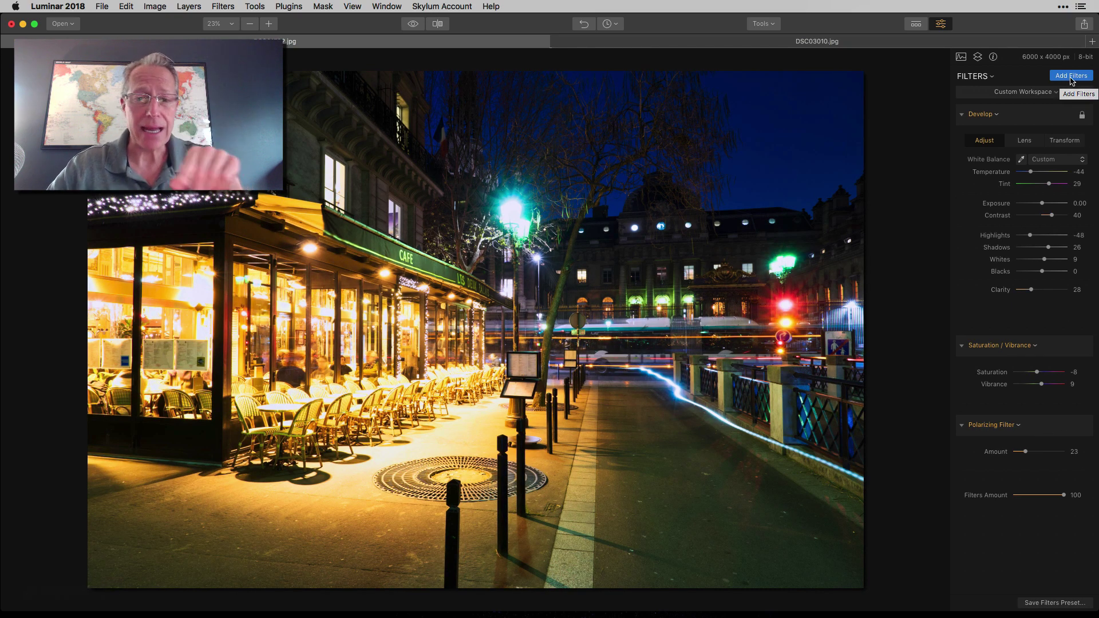
Step: Add Vignette and Color Balance filters and set Vignette Amount to -72
left_click(1071, 76)
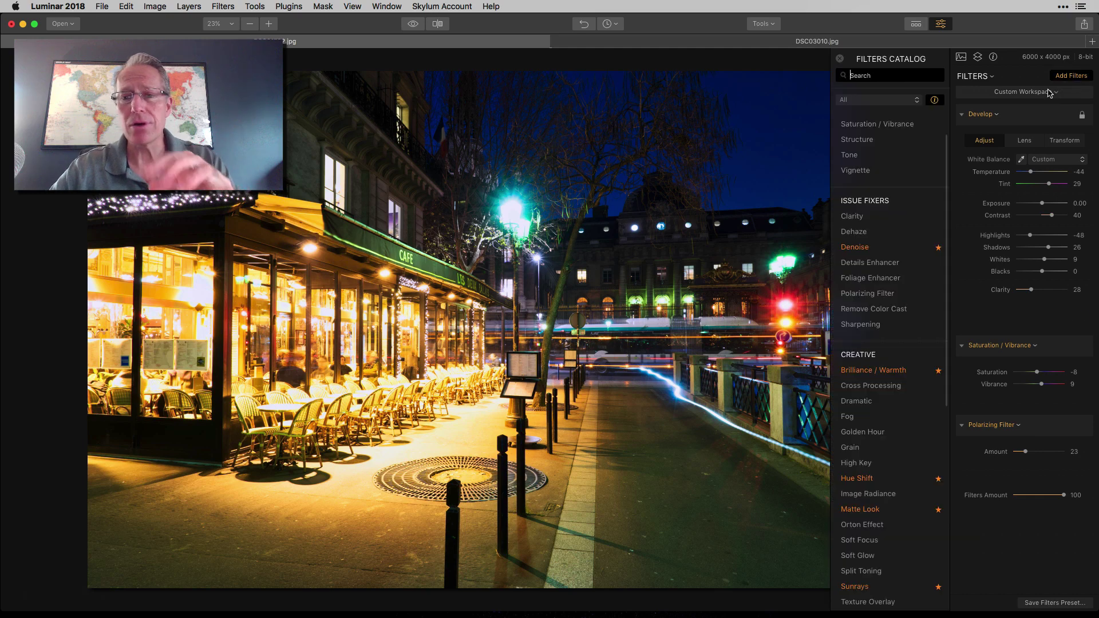
left_click(876, 172)
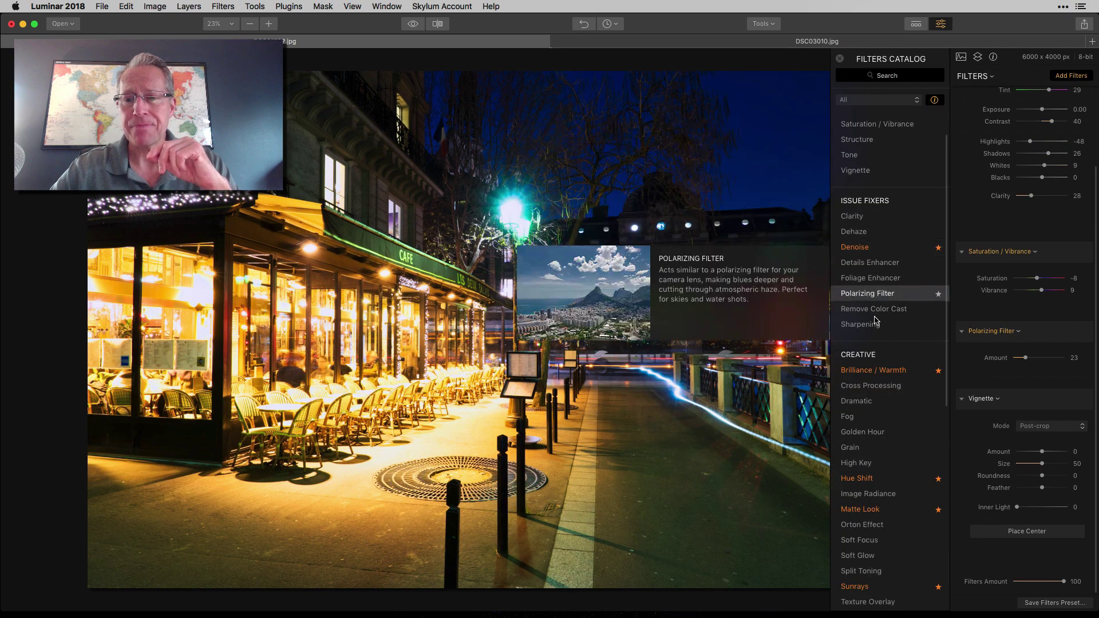
scroll(887, 343, "down", 2)
scroll(890, 373, "down", 5)
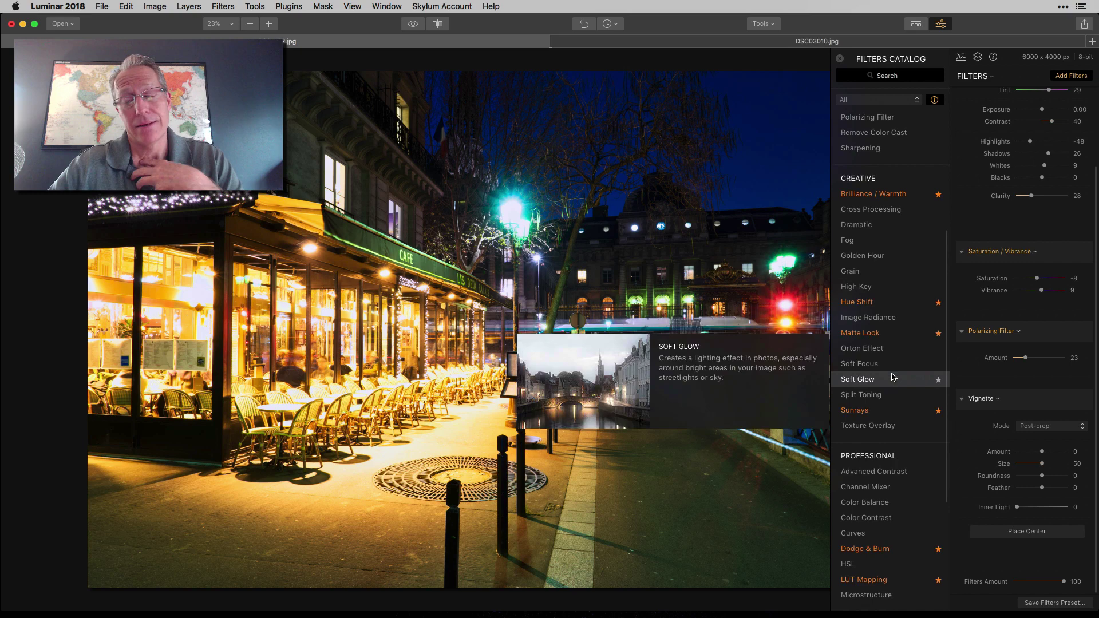
scroll(891, 375, "down", 2)
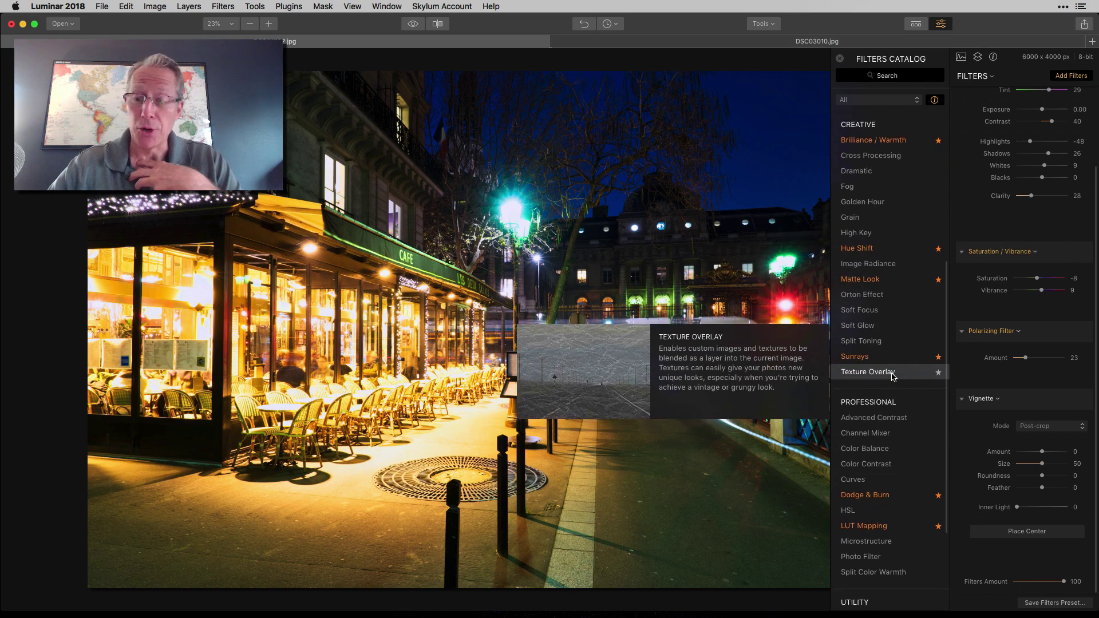
left_click(881, 449)
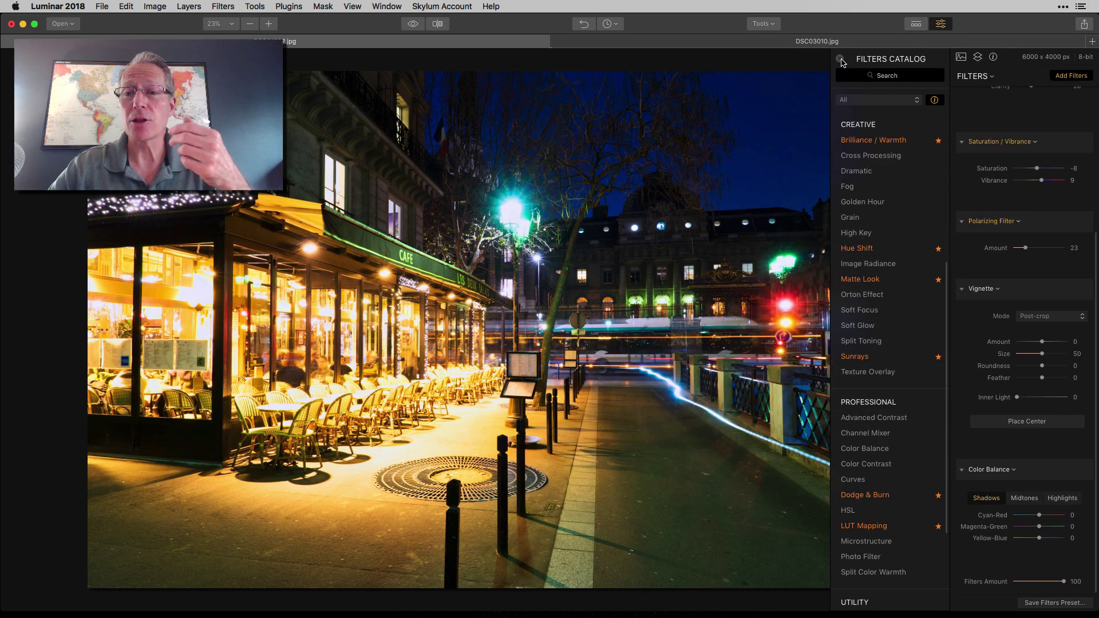
left_click(840, 59)
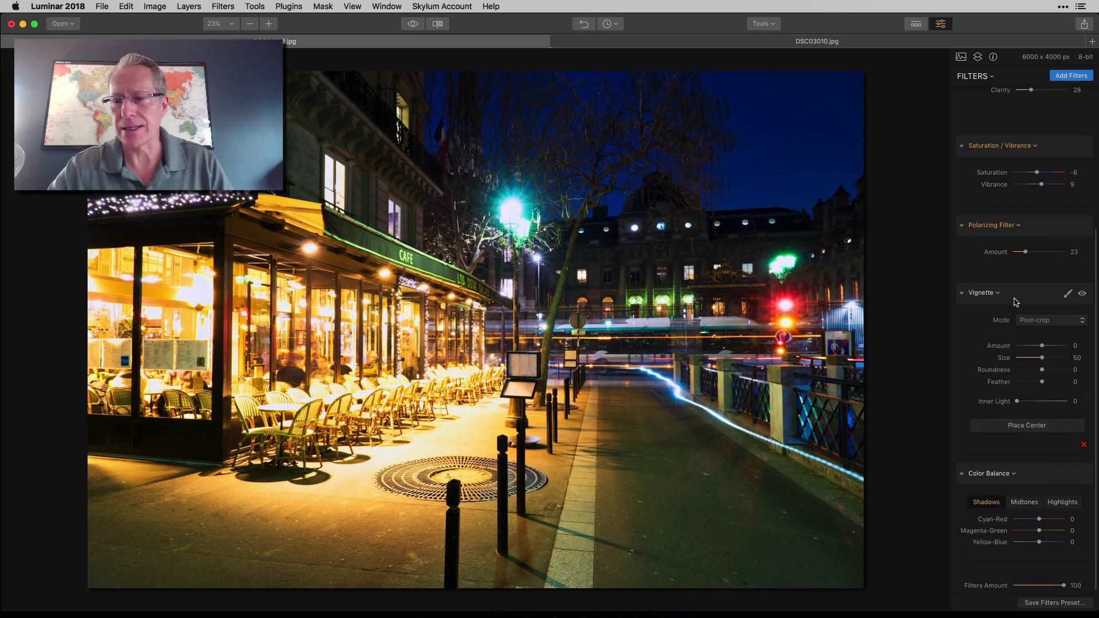
scroll(1030, 343, "up", 2)
mouse_move(1042, 371)
left_mouse_down()
mouse_move(1023, 371)
mouse_move(1036, 383)
left_mouse_up()
Step: Shift Color Balance Yellow-Blue to 28 midtones, 19 highlights, 9 shadows
scroll(1039, 395, "down", 1)
scroll(1038, 401, "down", 1)
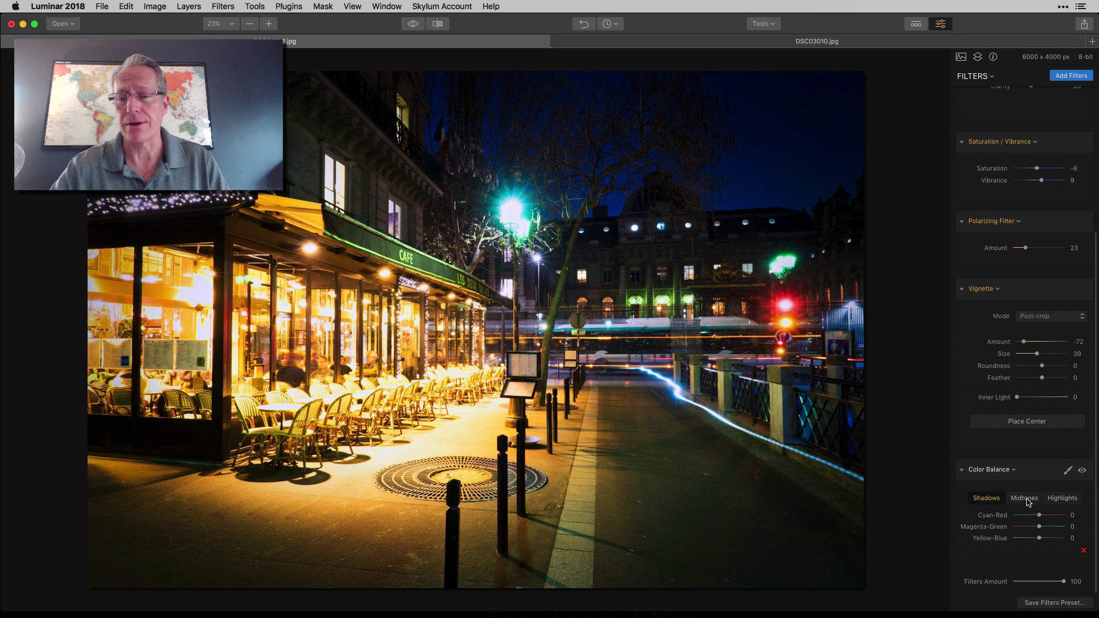
left_click(1024, 498)
left_click_drag(1039, 538, 1046, 540)
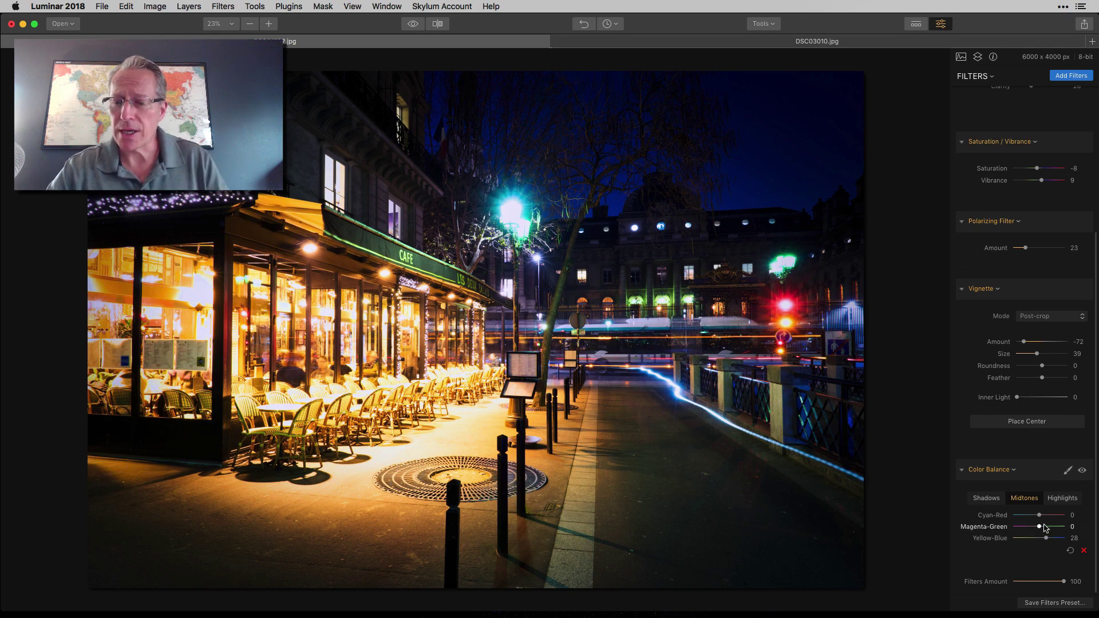
left_click(1063, 498)
left_click_drag(1039, 516, 1041, 517)
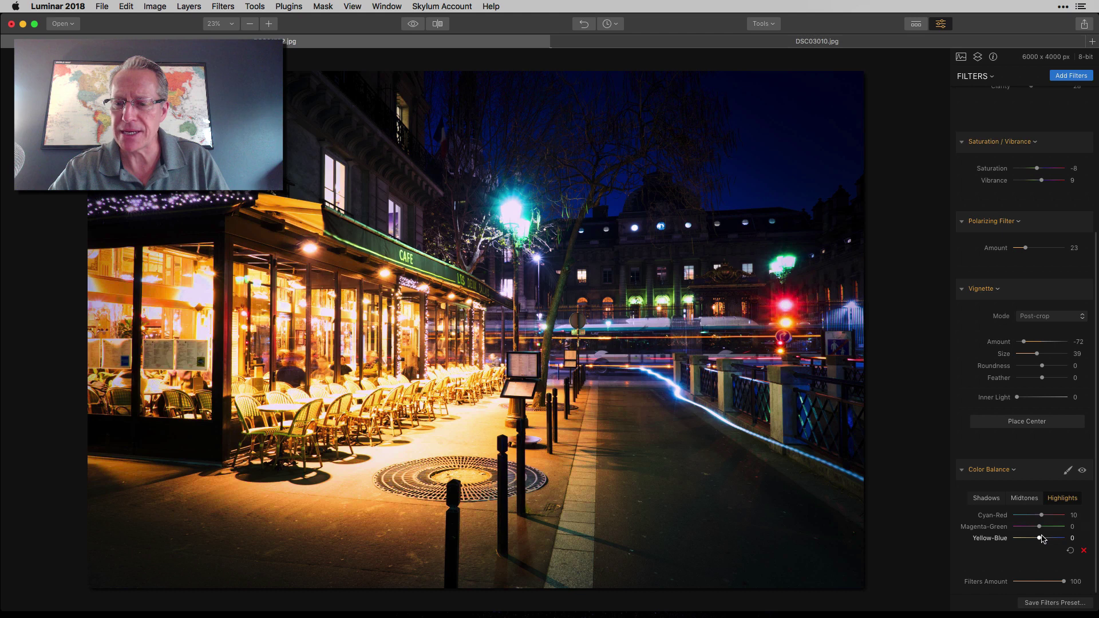
left_click_drag(1040, 538, 1041, 539)
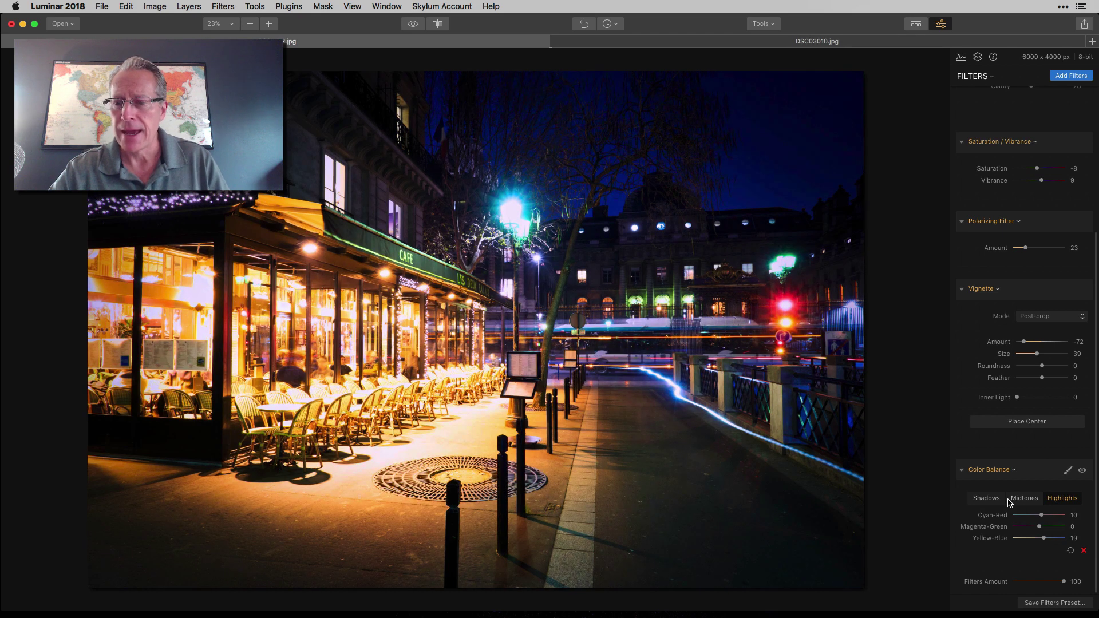
left_click(987, 498)
left_click_drag(1039, 538, 1042, 538)
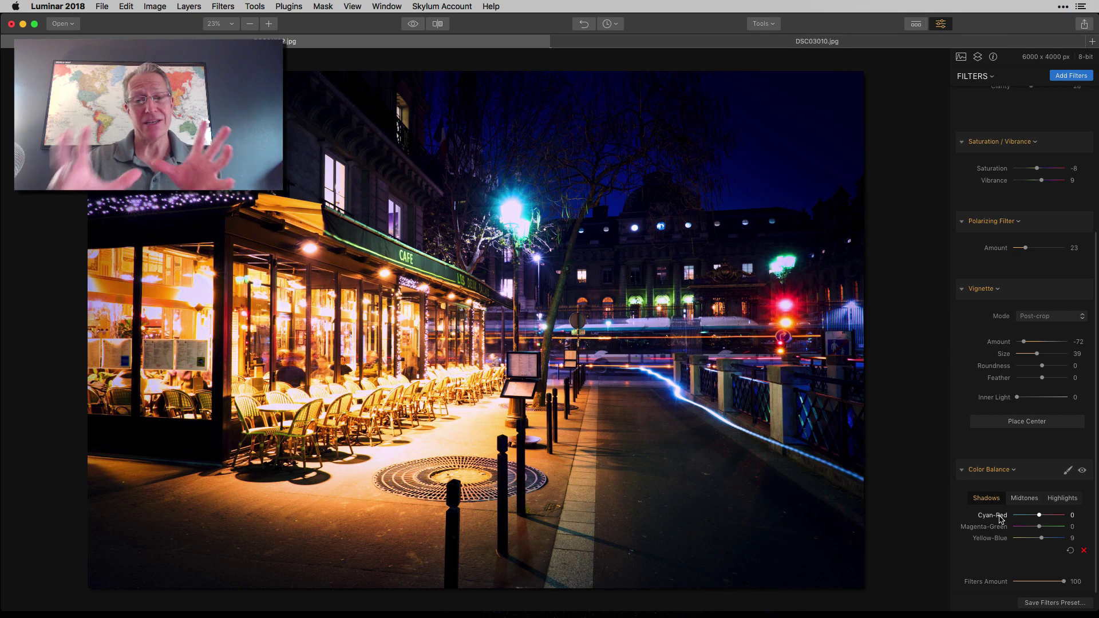
Step: Save the filters as preset 'Awesome preset #1' and switch to DSC03010.jpg
left_click(1083, 471)
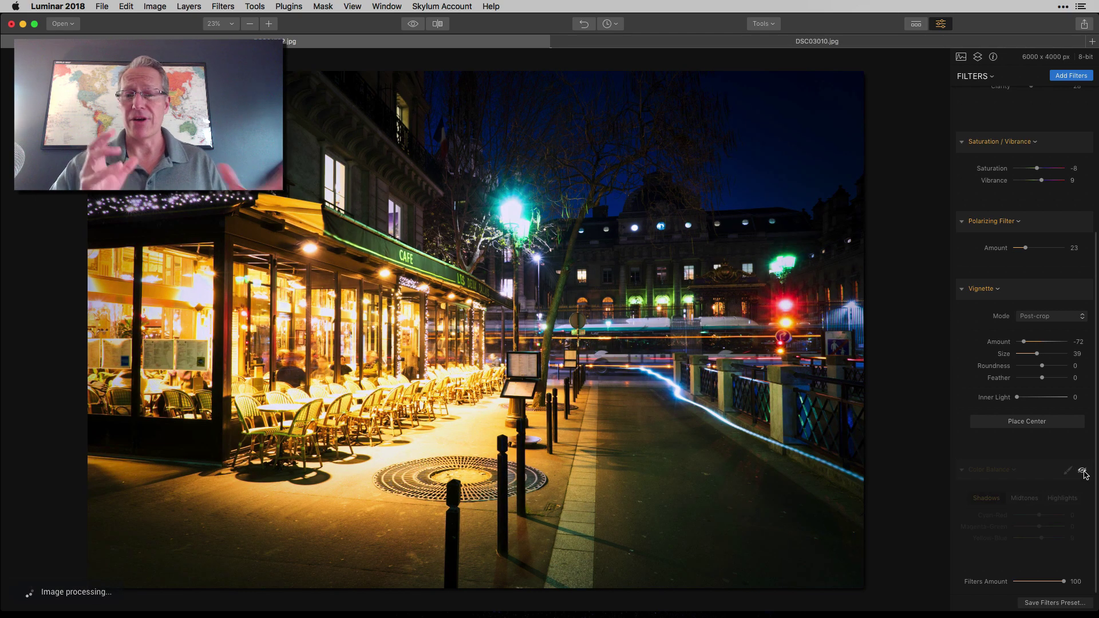
left_click(1083, 471)
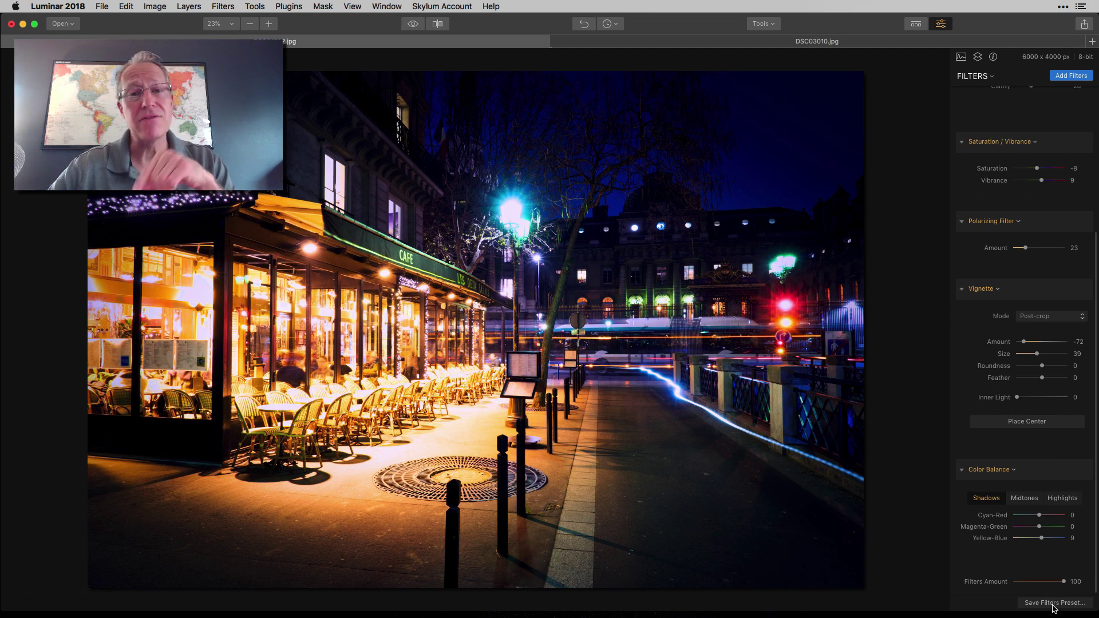
left_click(1055, 604)
type("Awesome preset #1")
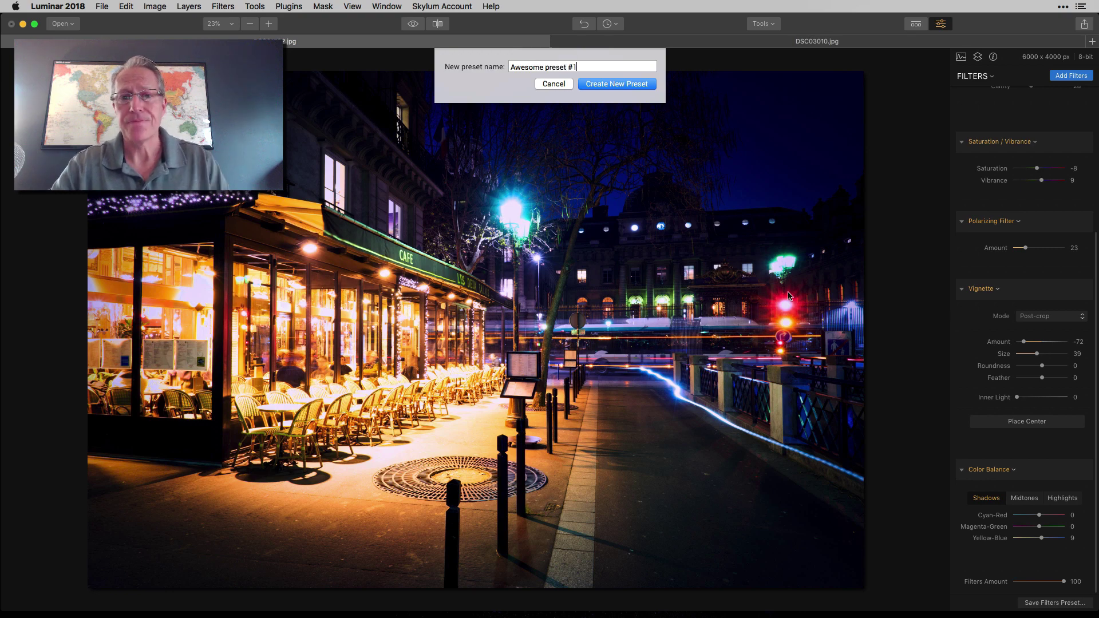
left_click(644, 88)
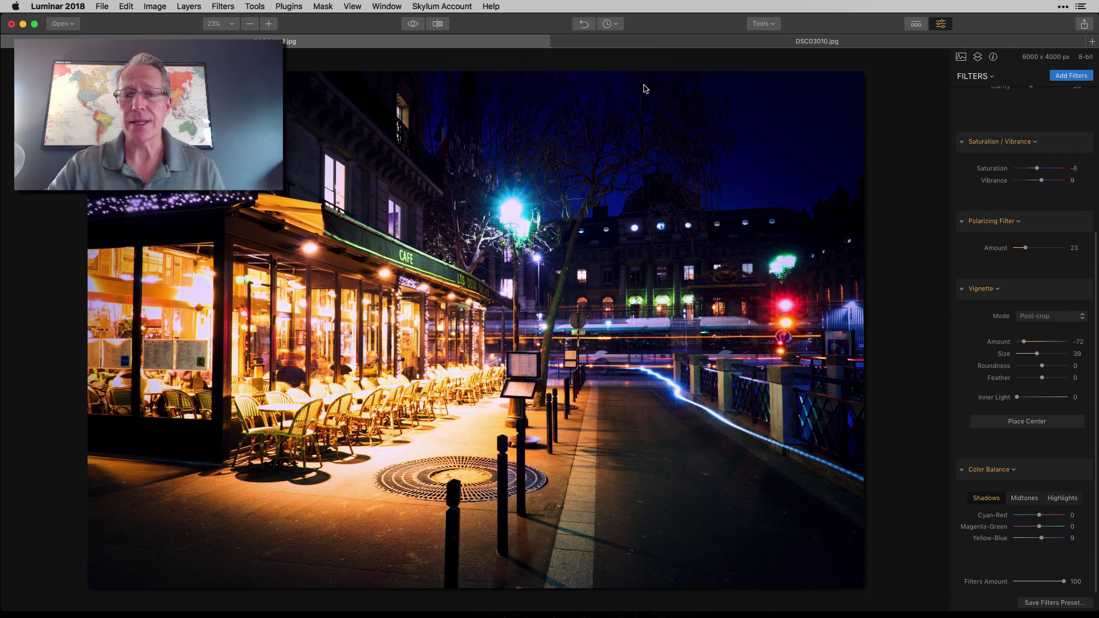
left_click(684, 46)
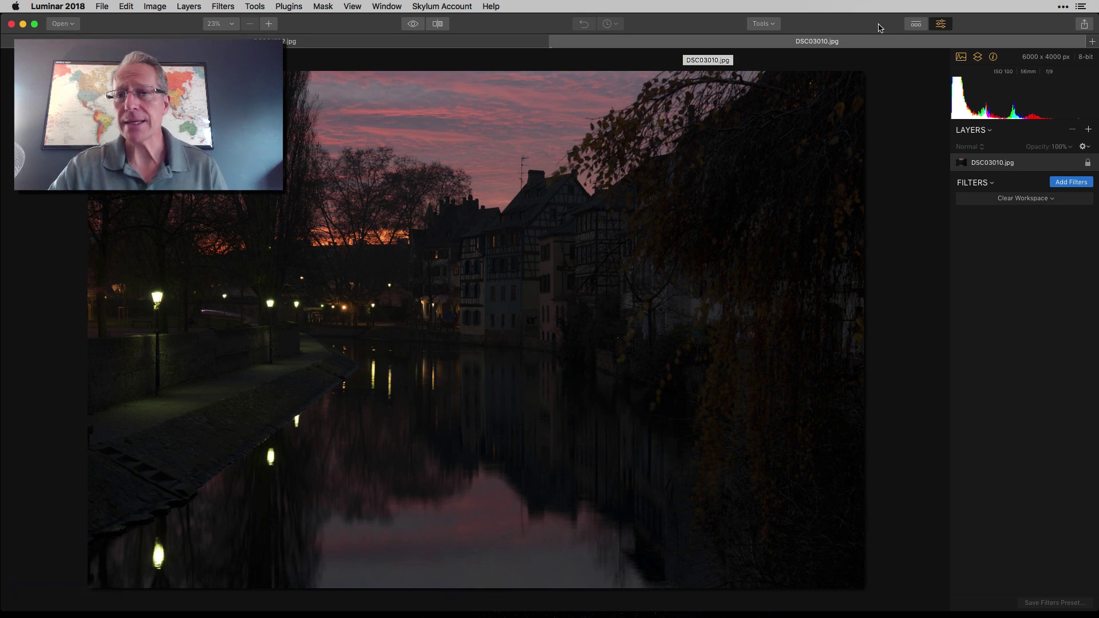
Step: Show the presets strip, pick the Magic Hour category, and apply Blue Hour Pop 1
left_click(914, 25)
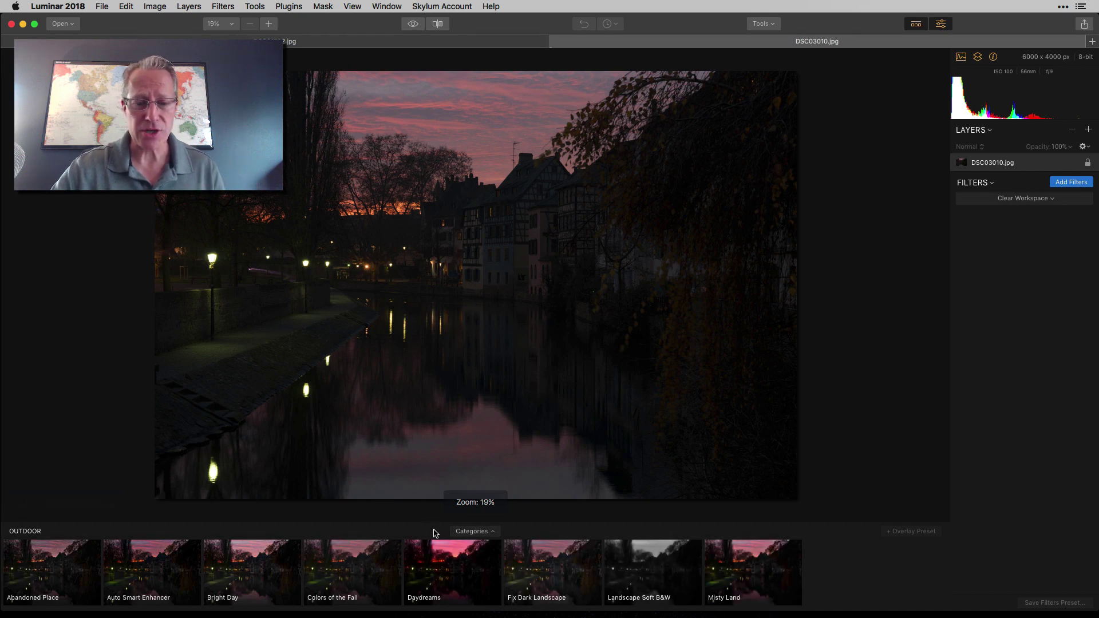
left_click(472, 531)
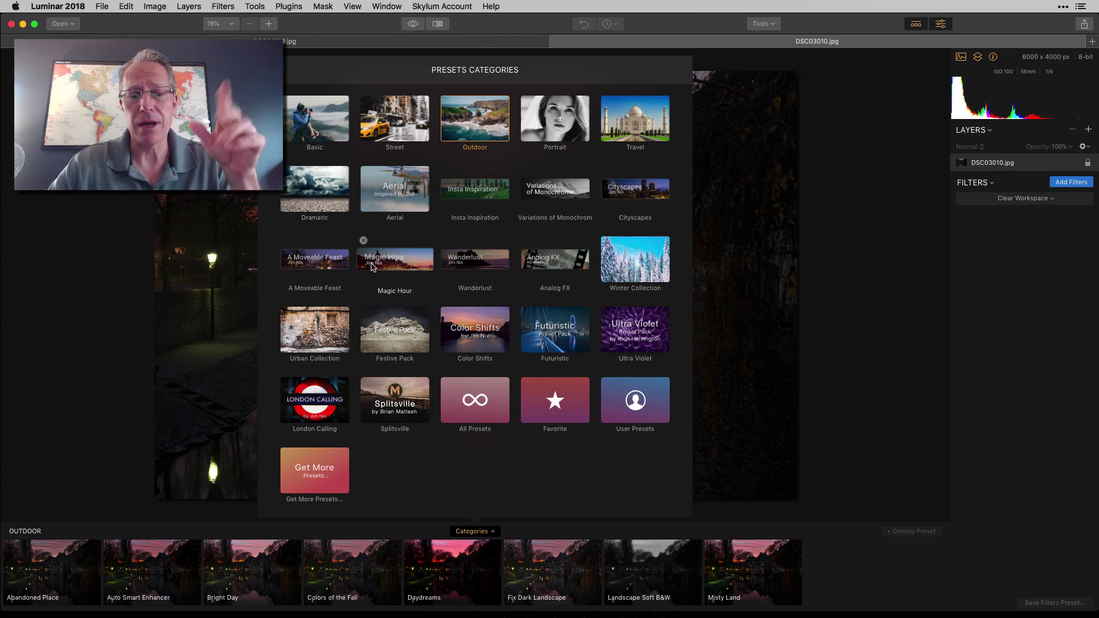
left_click(397, 266)
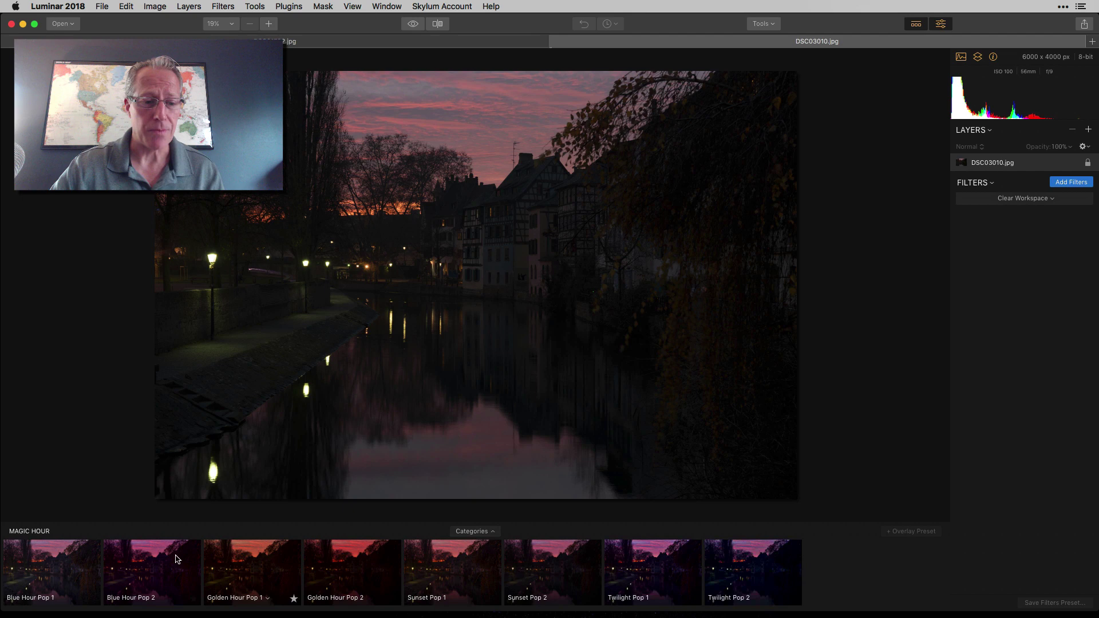
left_click(82, 566)
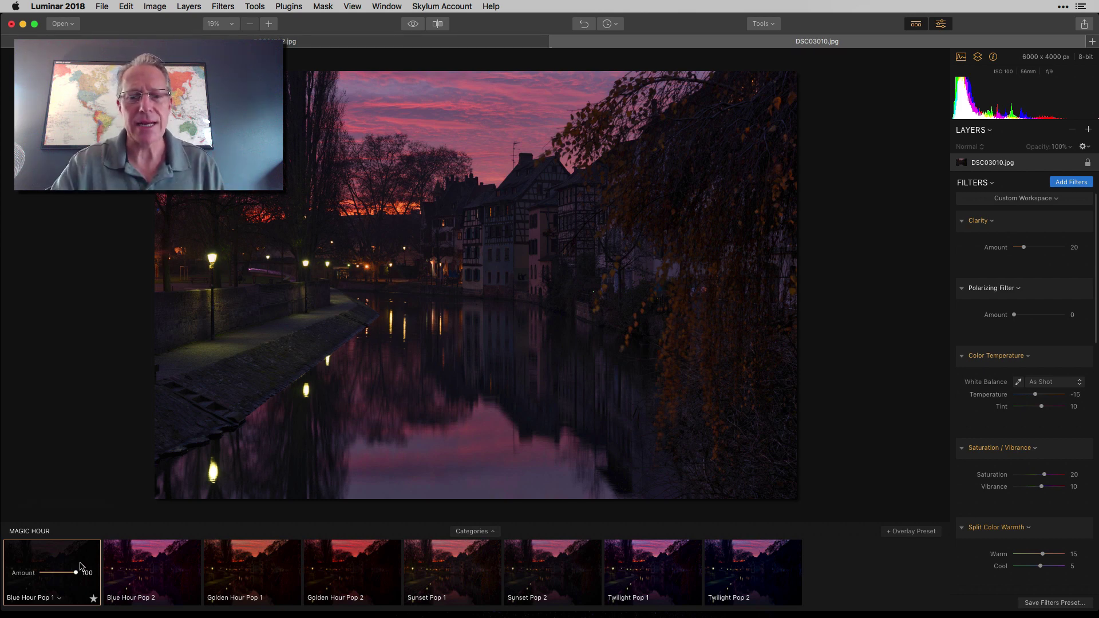
Step: Hide the preset strip, histogram/info and Layers sections
left_click(916, 25)
left_click(961, 57)
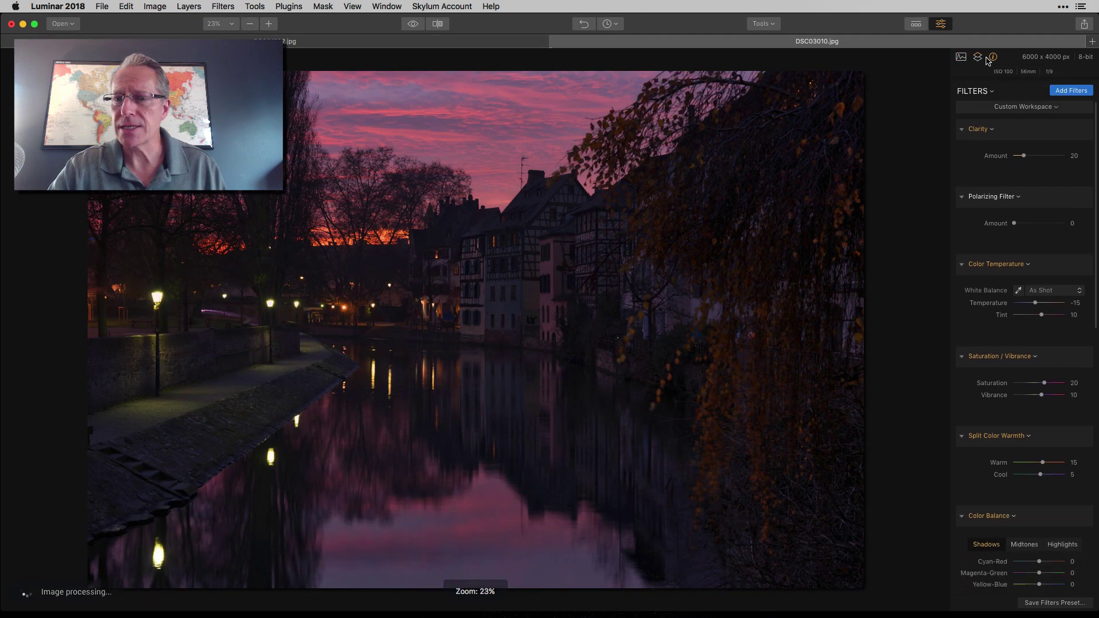
left_click(988, 60)
scroll(1019, 226, "down", 2)
scroll(1021, 231, "down", 3)
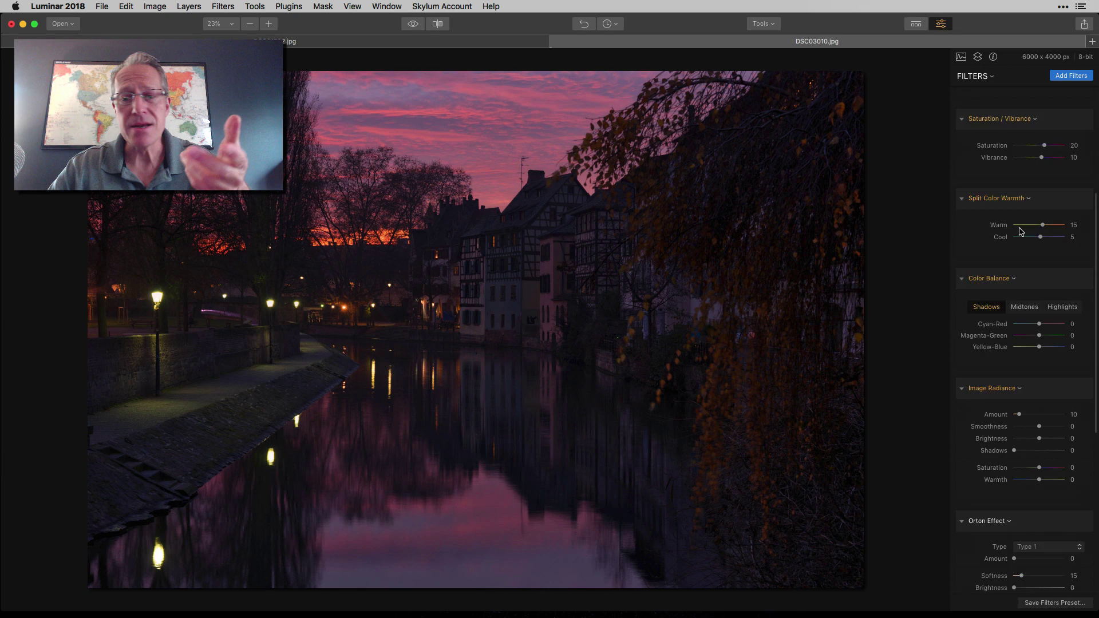
scroll(1021, 231, "down", 3)
scroll(1021, 231, "down", 1)
scroll(1021, 232, "down", 3)
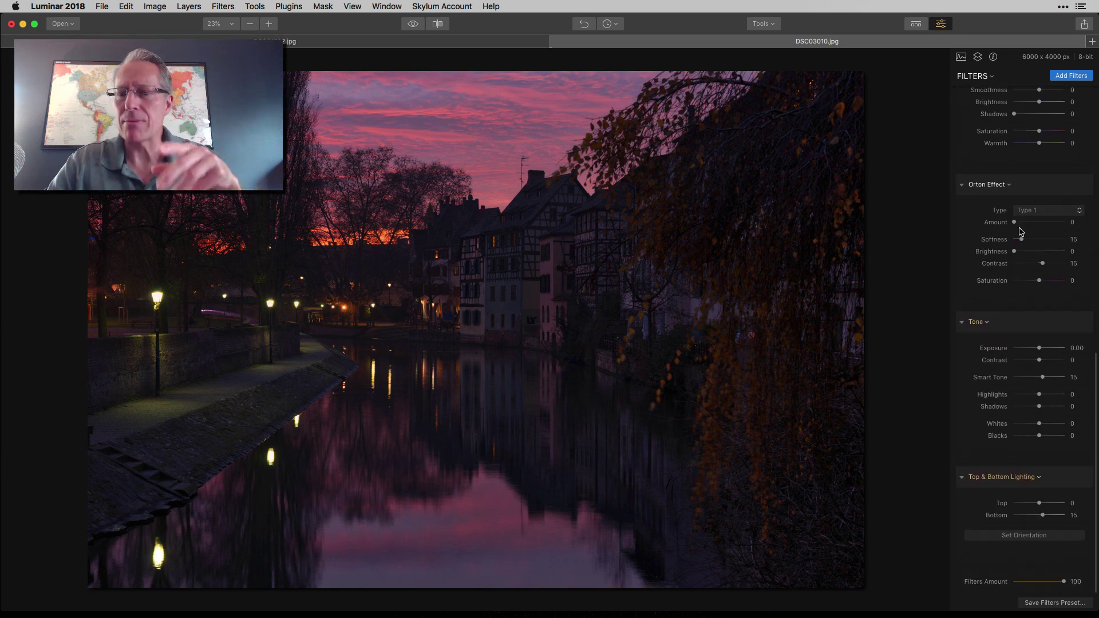
Step: Scroll through Blue Hour Pop 1's filters: clarity 20, temperature -15, smart tone 15
scroll(1021, 231, "up", 1)
scroll(1021, 231, "up", 4)
scroll(1021, 231, "up", 3)
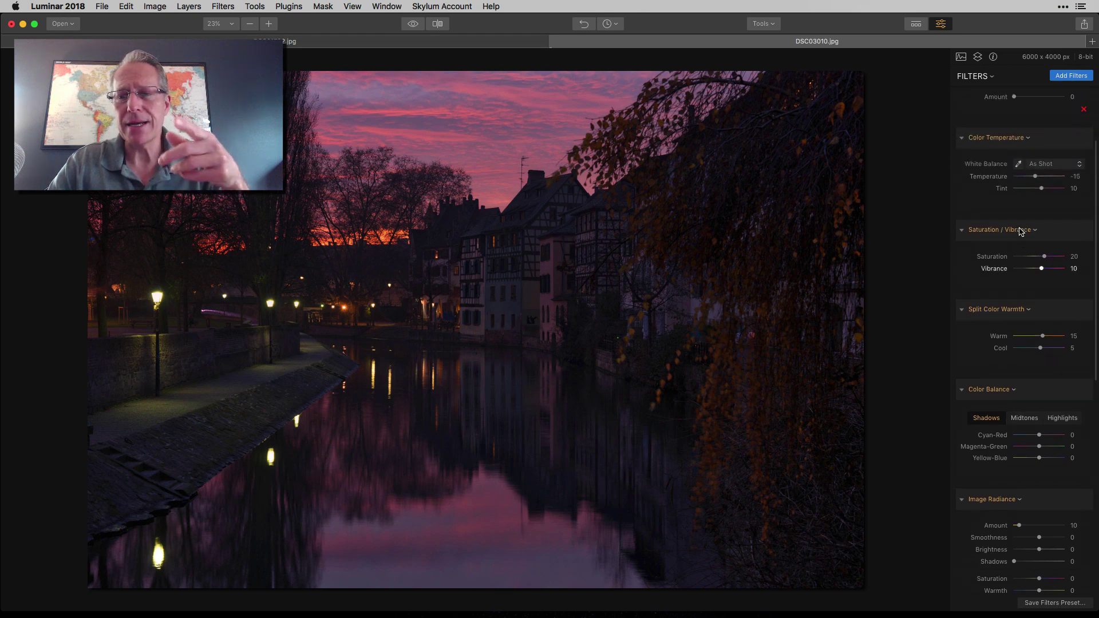
scroll(1021, 231, "up", 3)
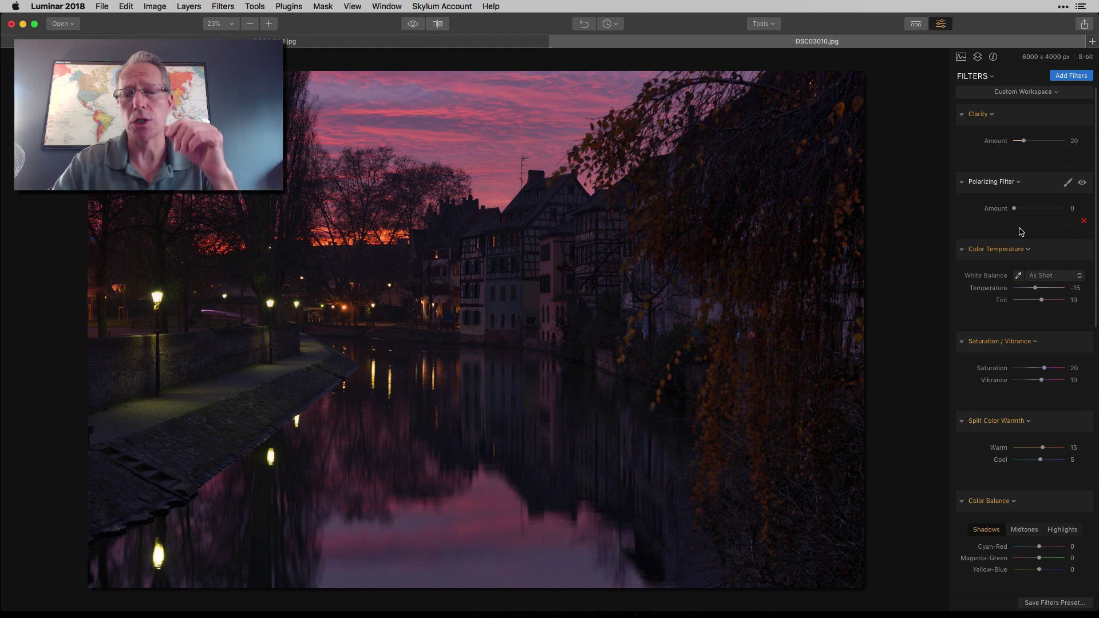
mouse_move(1035, 299)
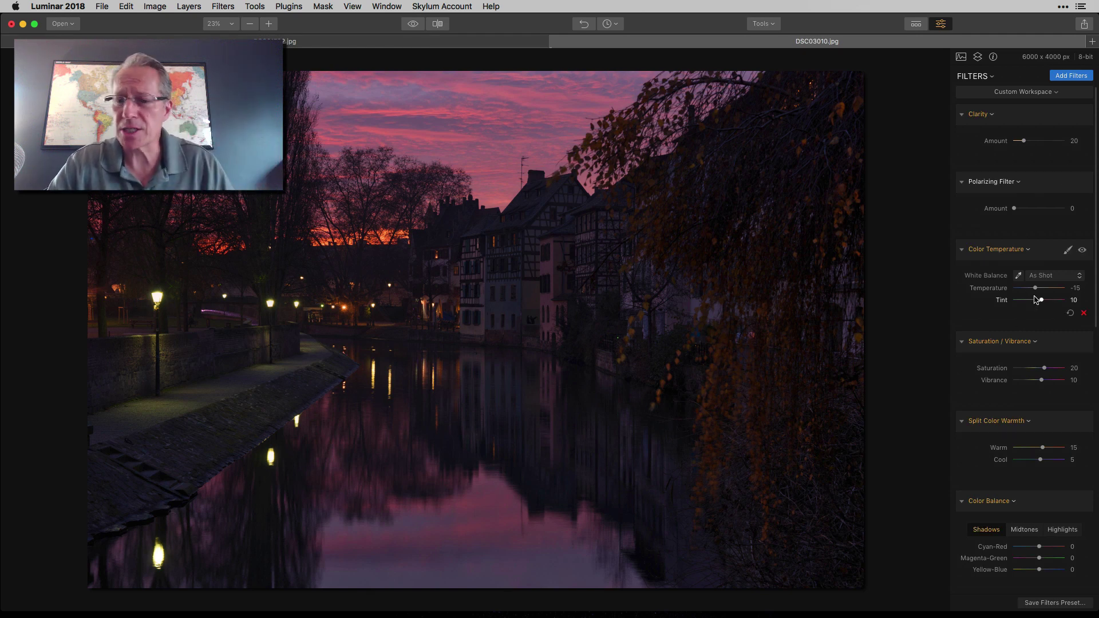
scroll(1010, 246, "down", 5)
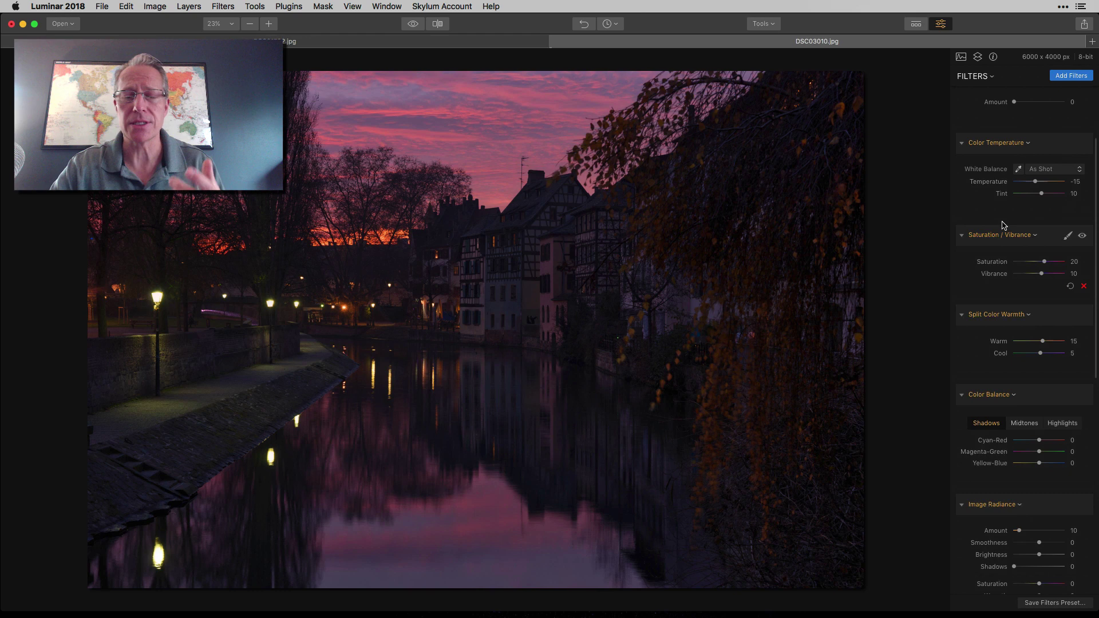
scroll(996, 218, "up", 3)
scroll(996, 218, "up", 2)
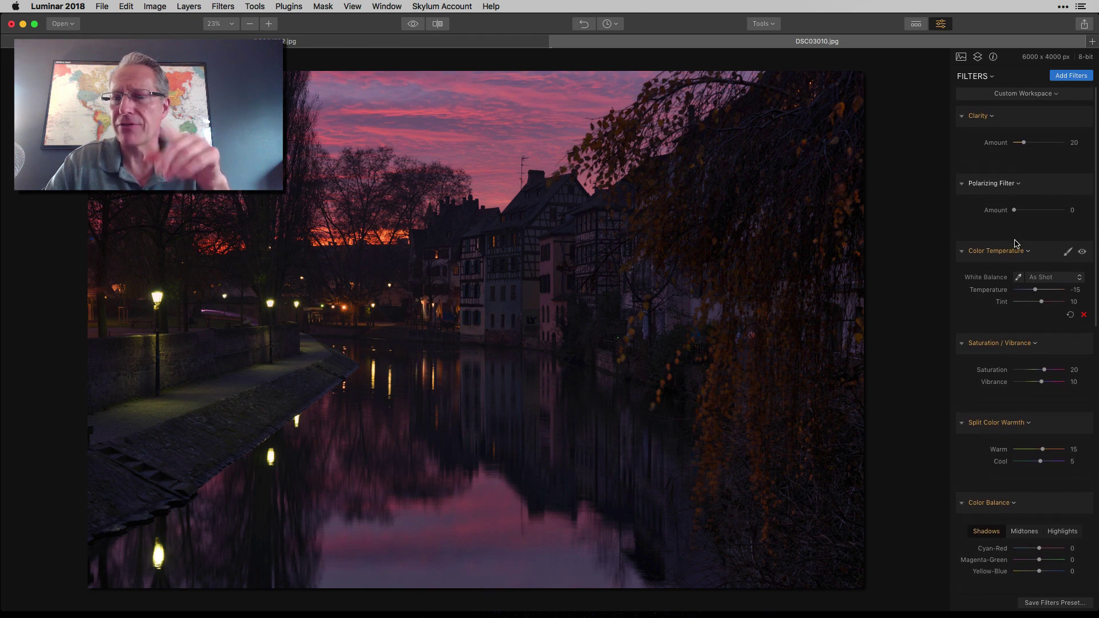
scroll(1015, 243, "down", 2)
scroll(1015, 243, "down", 3)
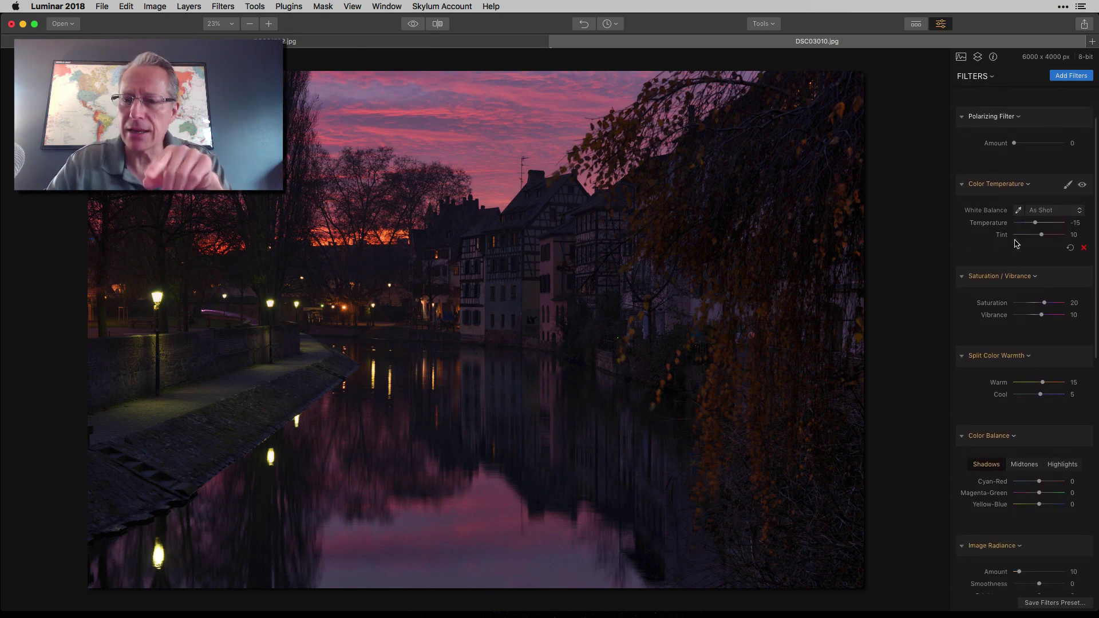
scroll(1015, 243, "down", 3)
scroll(1007, 338, "down", 2)
scroll(1004, 347, "down", 2)
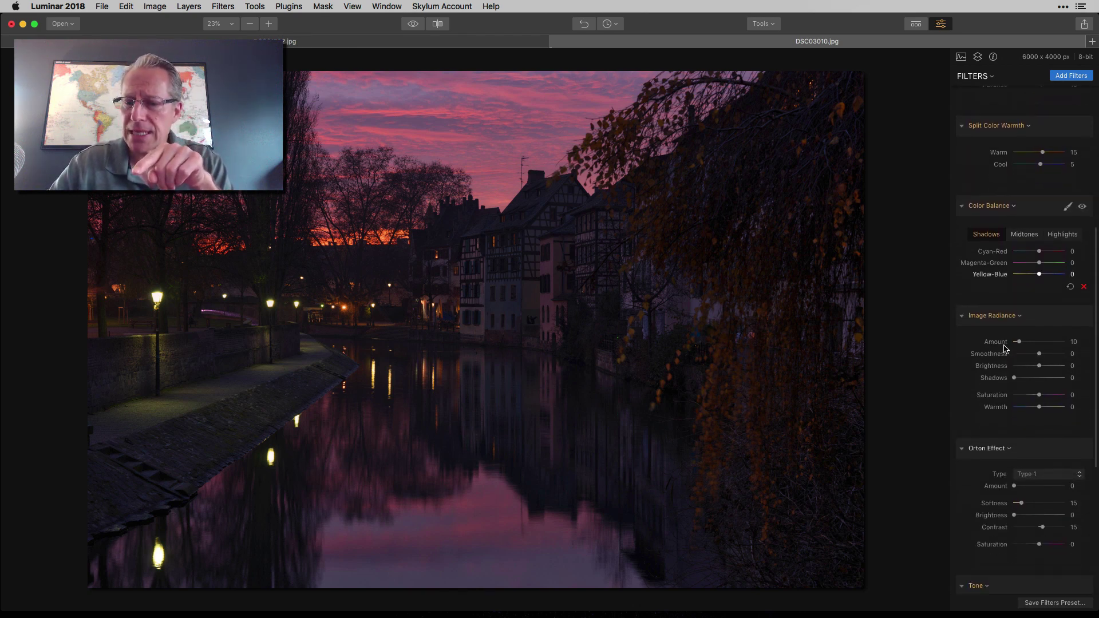
scroll(1006, 349, "down", 4)
scroll(1003, 349, "down", 4)
scroll(1001, 351, "down", 3)
scroll(1004, 351, "down", 1)
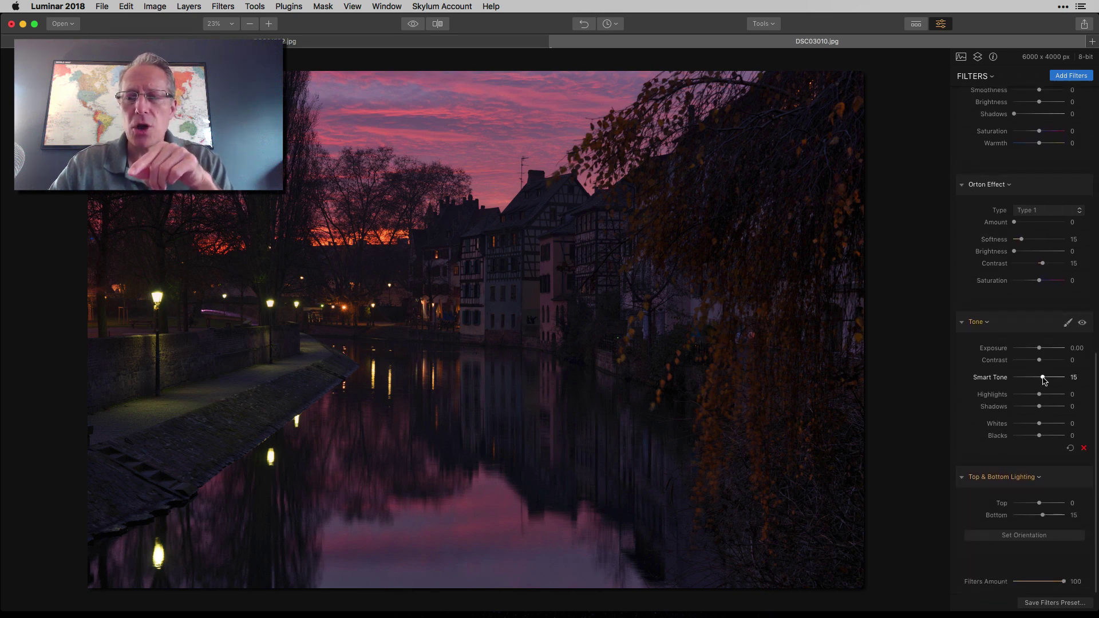
Step: Set Smart Tone 66, Contrast 31, Top & Bottom Lighting 23/50, and show presets again
mouse_move(1048, 379)
left_mouse_down()
mouse_move(1057, 376)
mouse_move(1046, 363)
mouse_move(1051, 378)
left_mouse_up()
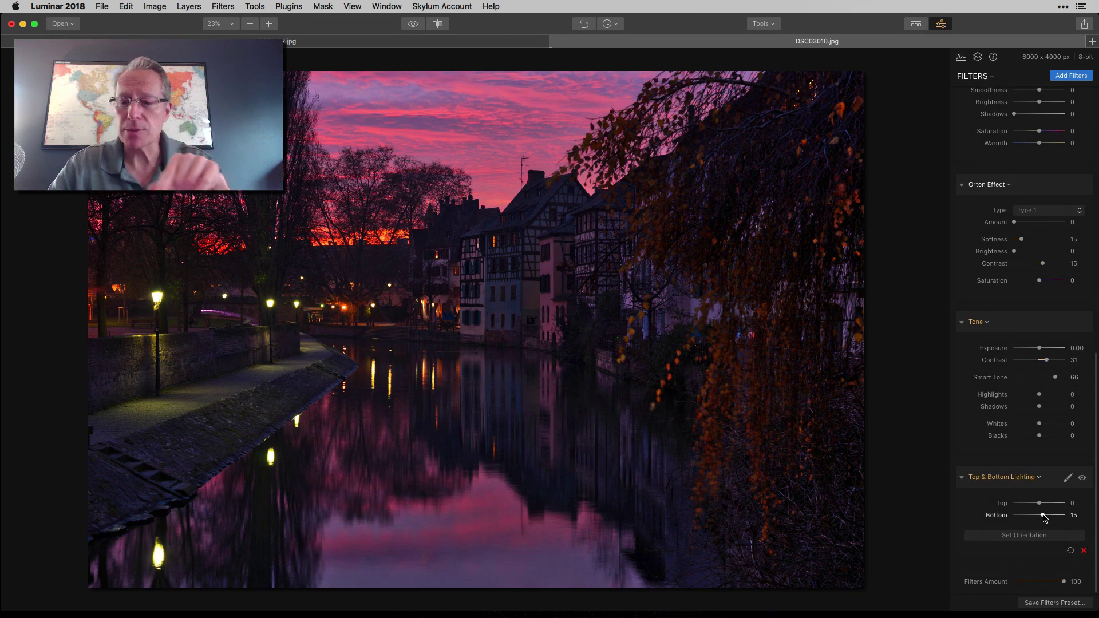
left_click_drag(1046, 517, 1051, 517)
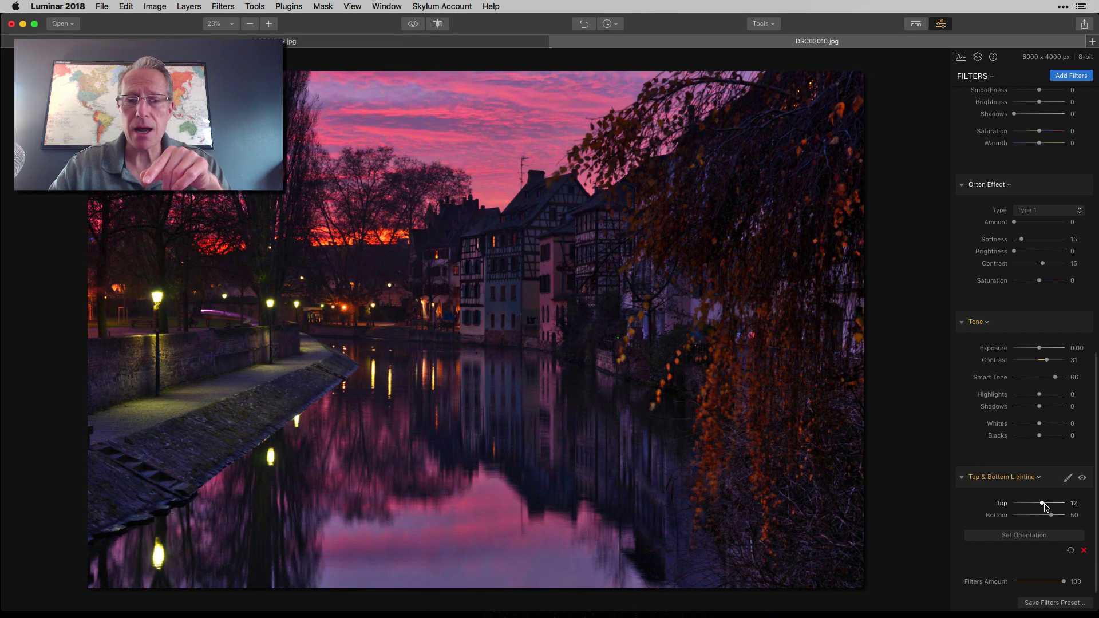
left_click_drag(1044, 505, 1047, 505)
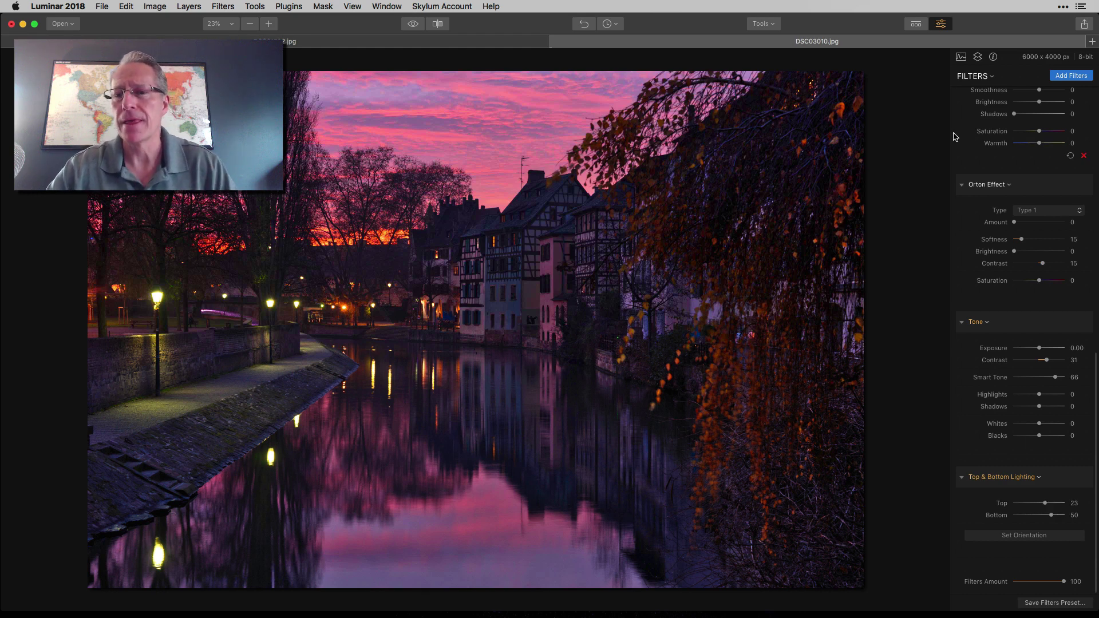
left_click(916, 26)
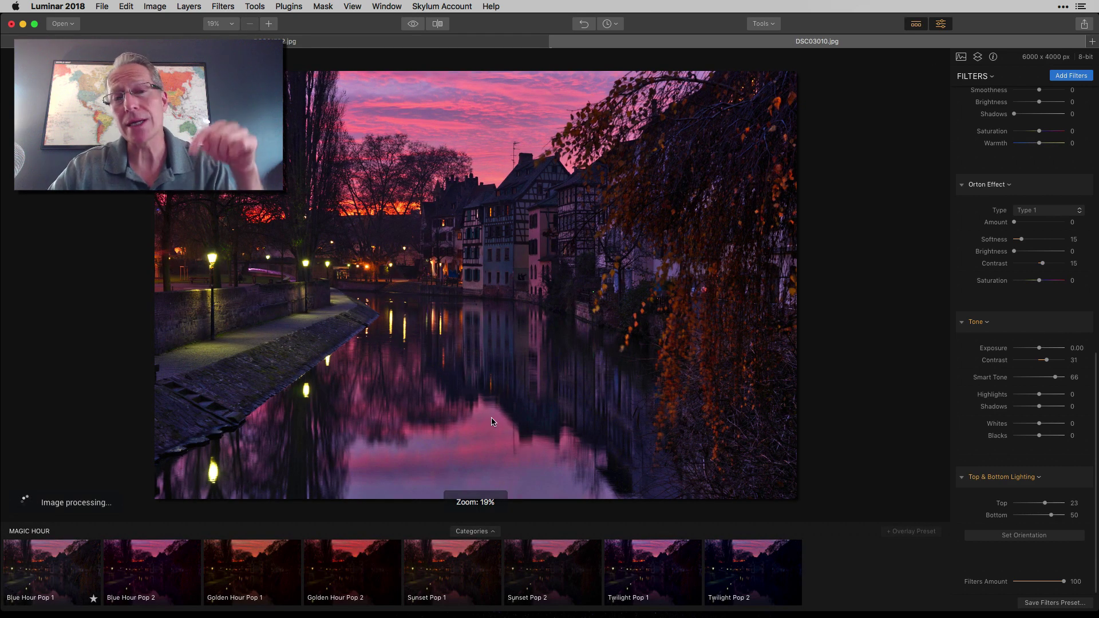
Step: Switch to the Color Shifts presets and try Bright Orange Shroud and Empty Copper Sea
left_click(472, 532)
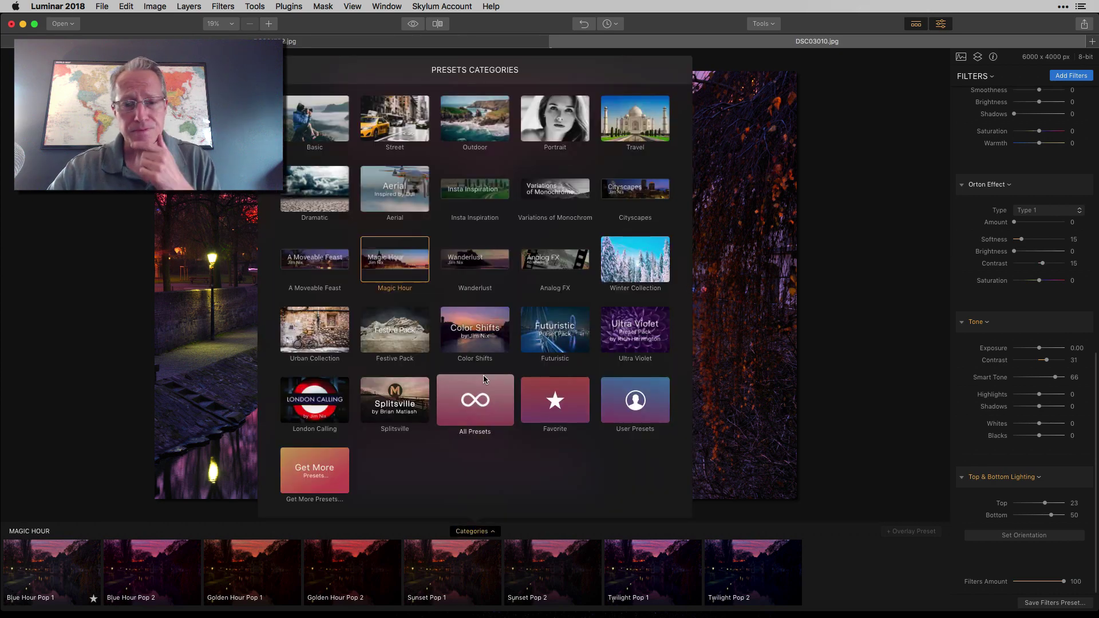
left_click(490, 341)
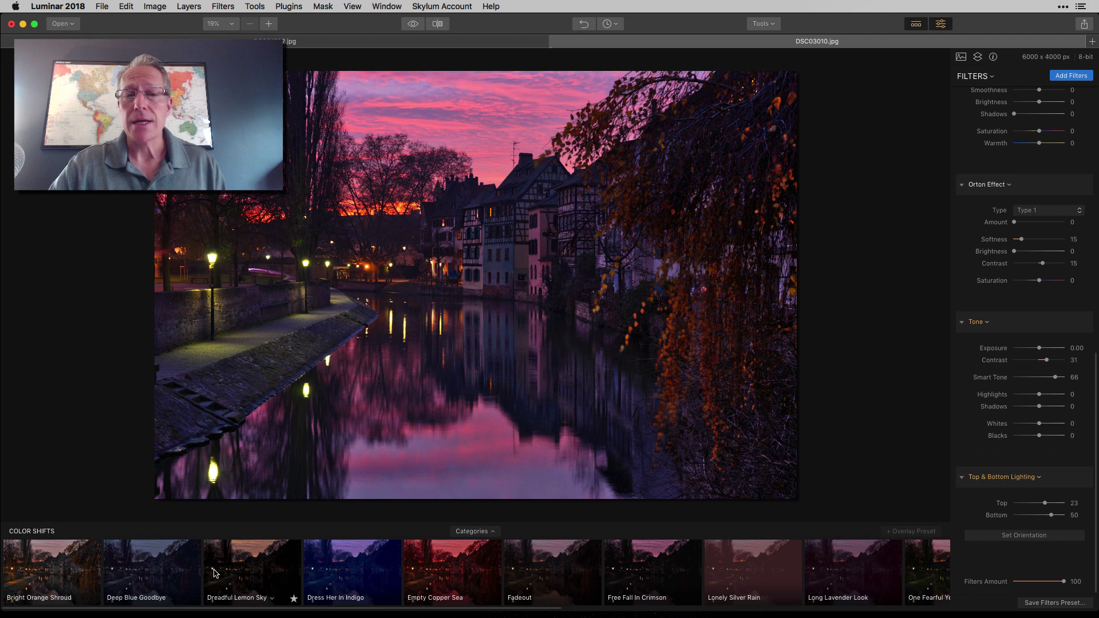
mouse_move(151, 568)
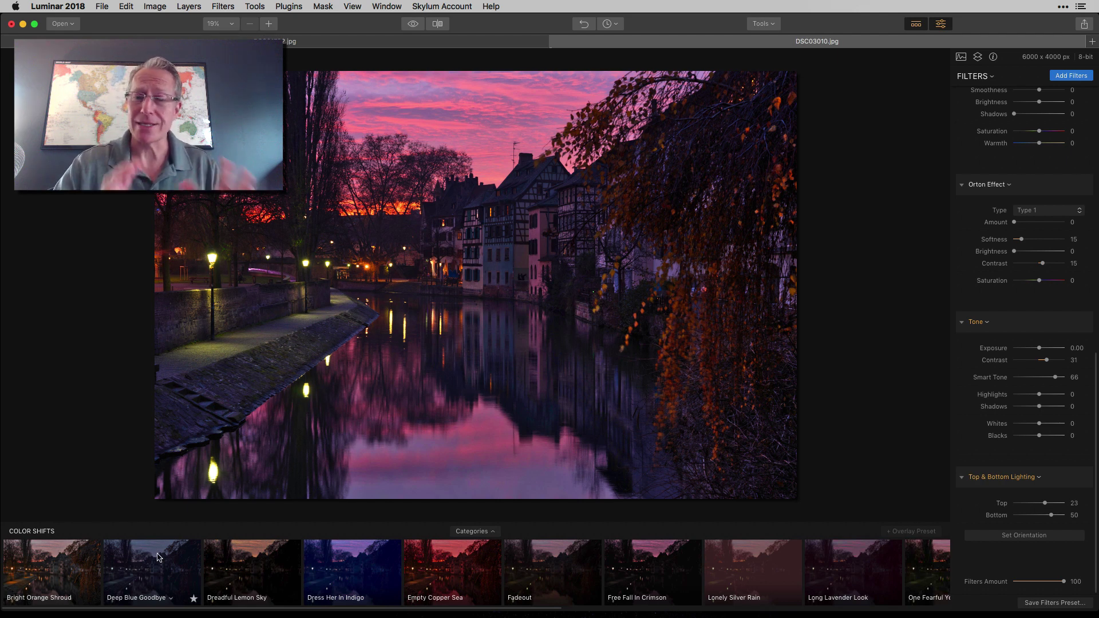
left_click(62, 561)
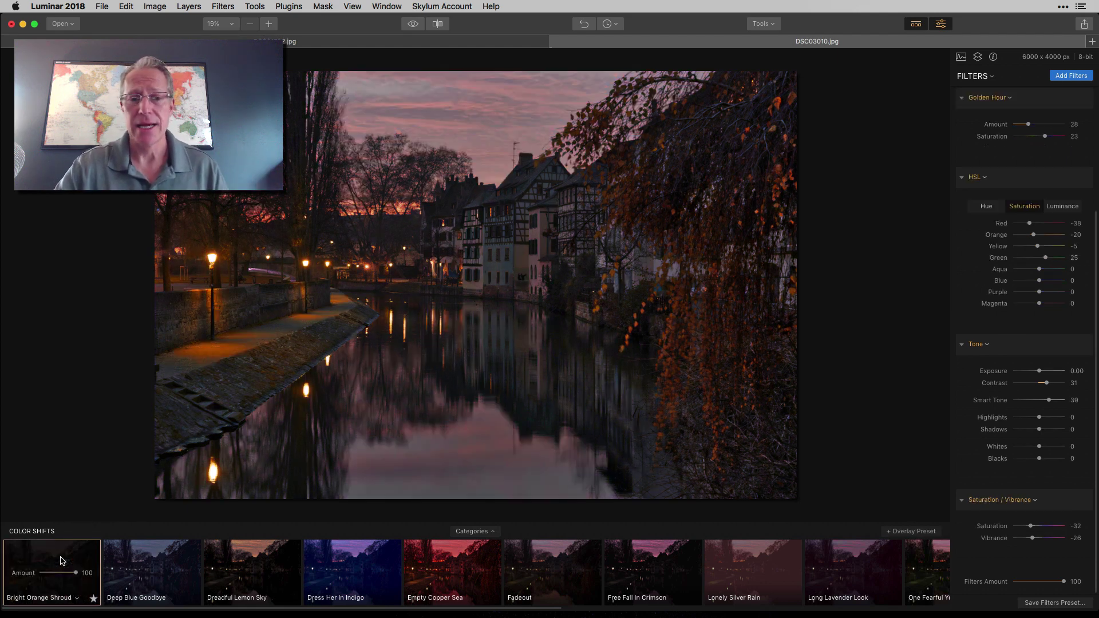
left_click(435, 561)
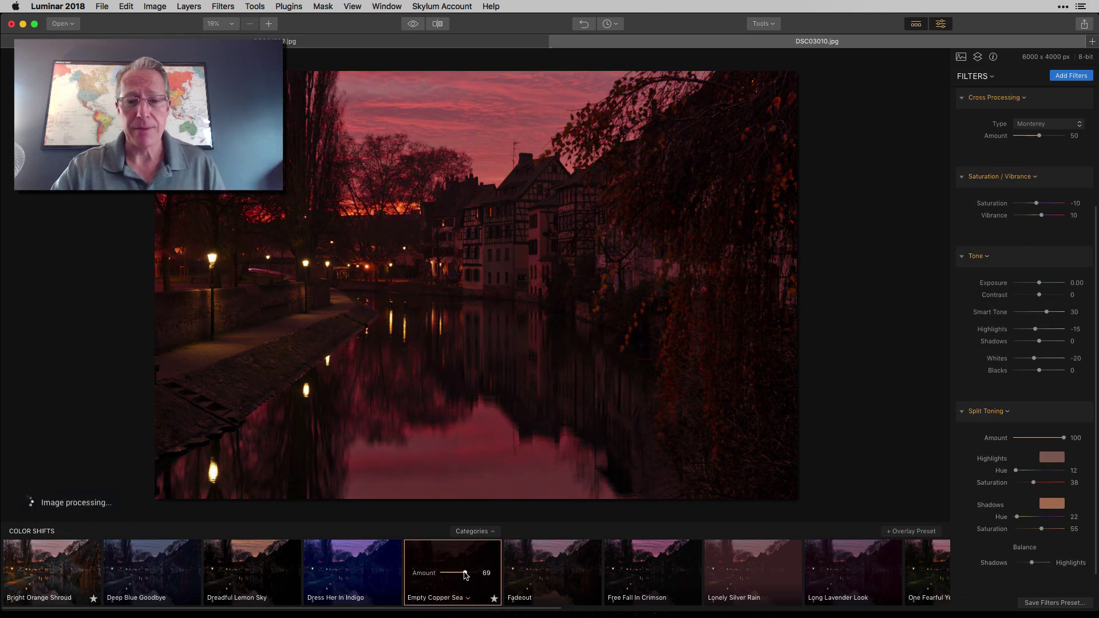
Step: Apply the Pale Gray For Guilt preset to the canal photo
scroll(590, 573, "right", 2)
scroll(592, 572, "right", 2)
scroll(595, 571, "right", 2)
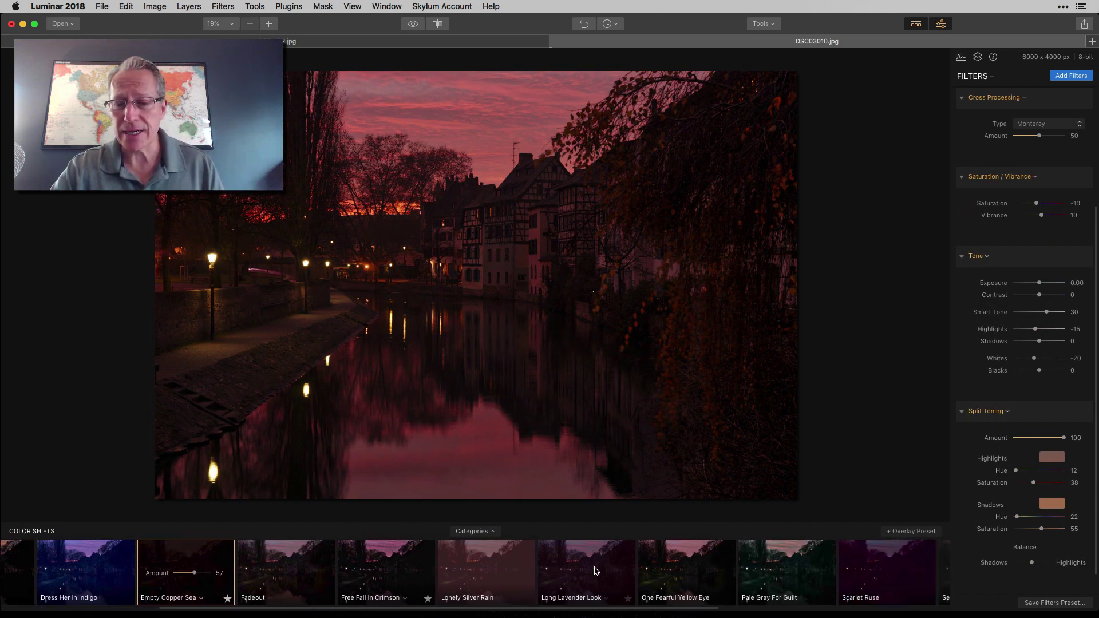
left_click(801, 570)
Step: Apply the Sepia Revelation preset and review its filter stack
scroll(801, 569, "right", 2)
scroll(801, 569, "right", 2)
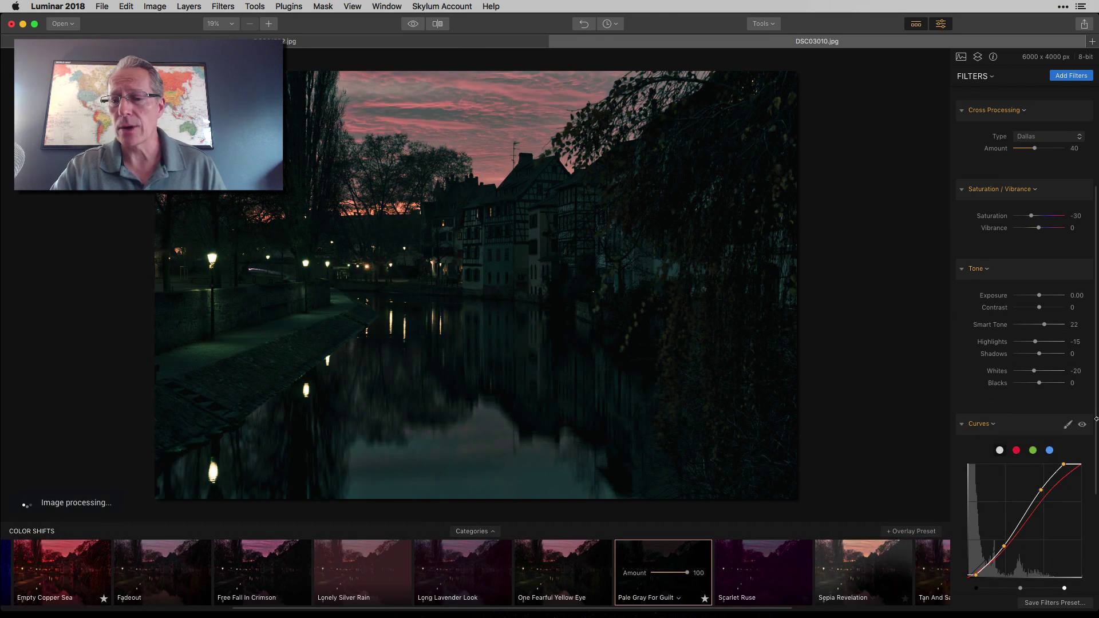
scroll(993, 380, "down", 5)
scroll(993, 380, "up", 1)
scroll(993, 380, "up", 5)
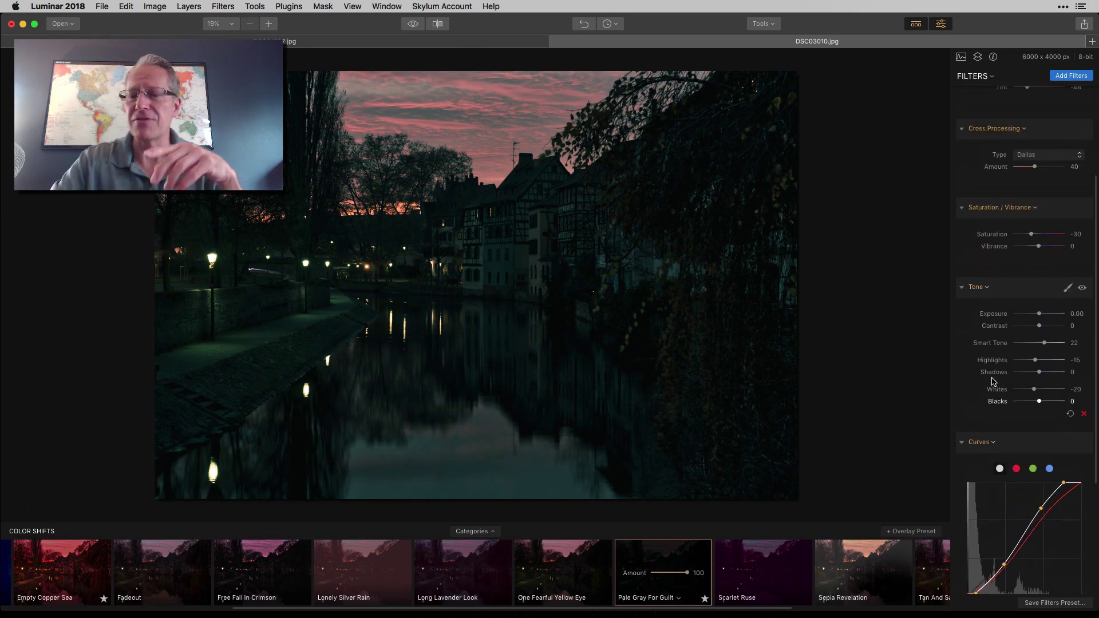
scroll(993, 380, "up", 2)
scroll(993, 381, "up", 3)
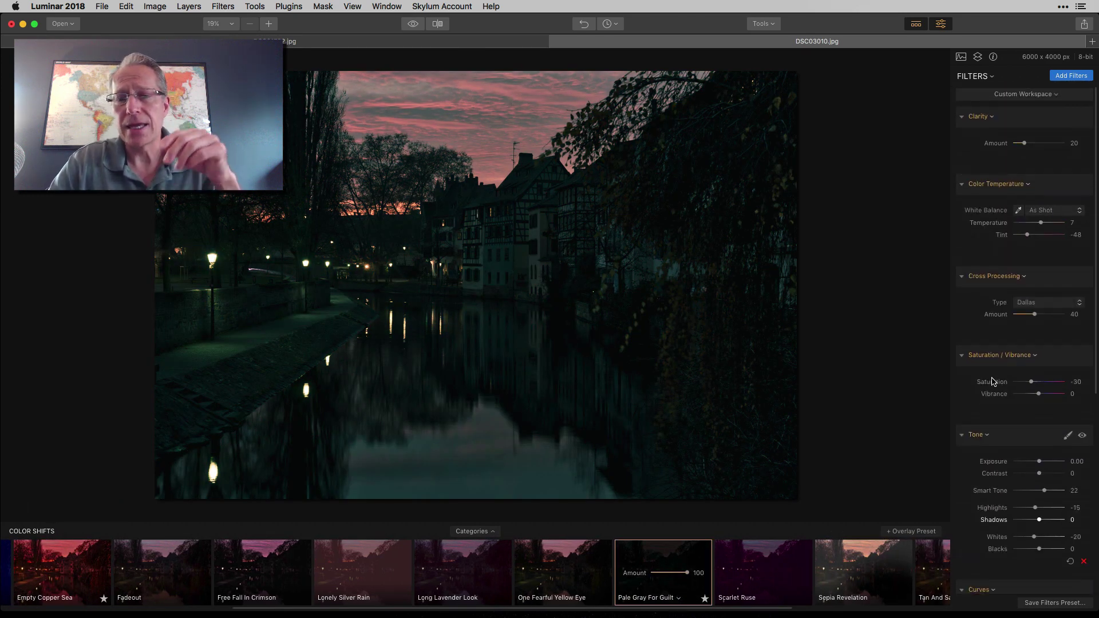
scroll(658, 578, "right", 3)
scroll(658, 578, "right", 3)
left_click(670, 575)
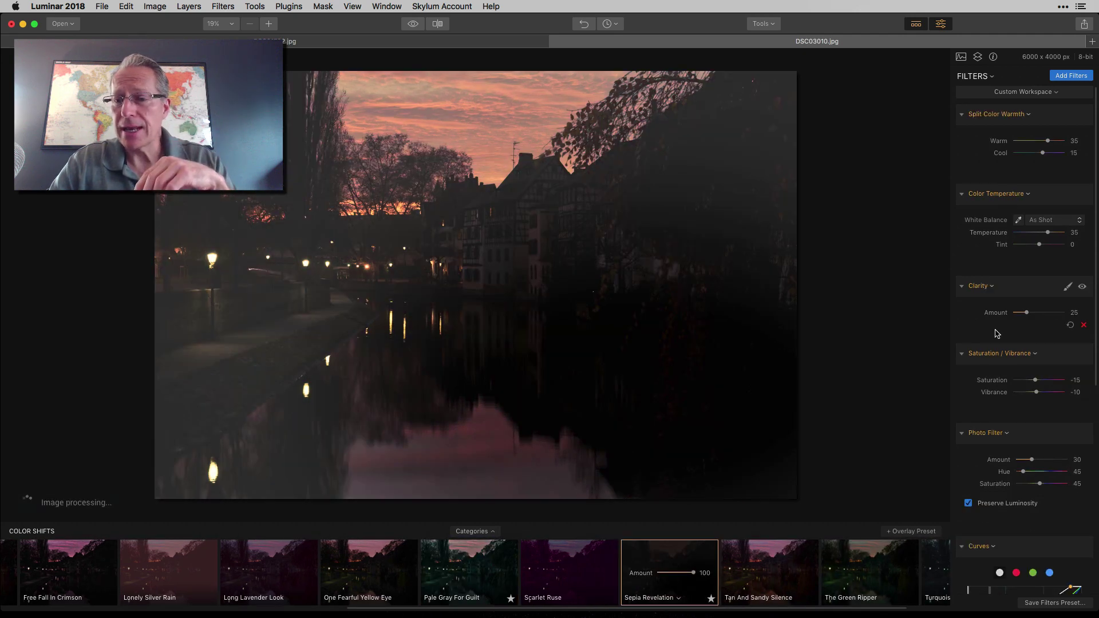
scroll(1019, 372, "down", 3)
scroll(1023, 381, "down", 2)
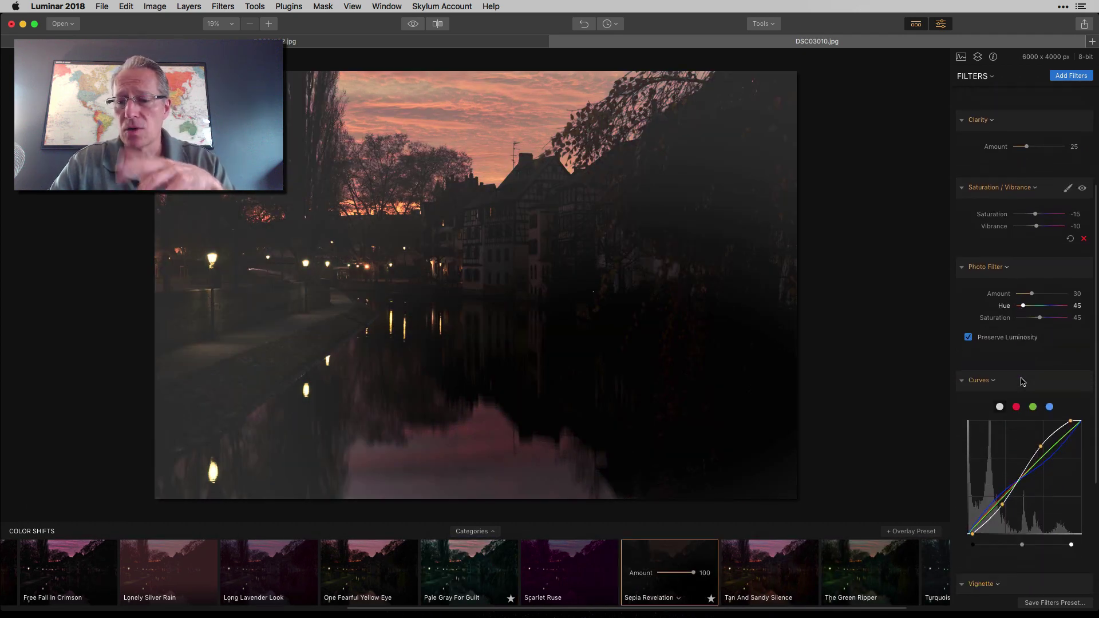
scroll(1023, 381, "down", 2)
scroll(1023, 382, "up", 3)
scroll(1023, 382, "up", 3)
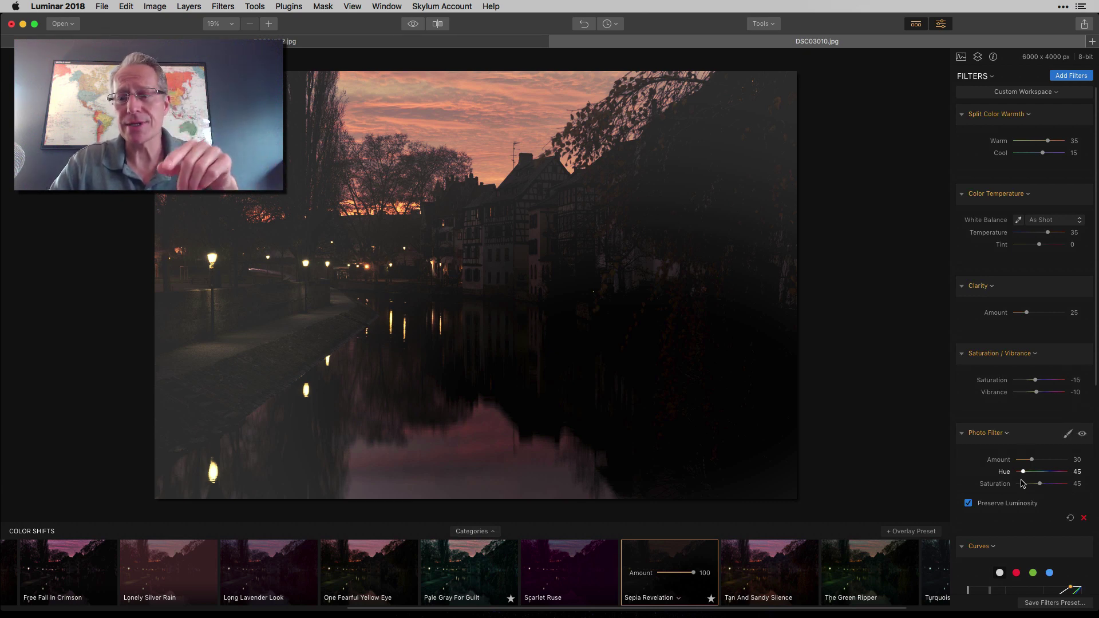
scroll(1029, 481, "down", 2)
scroll(1028, 480, "down", 2)
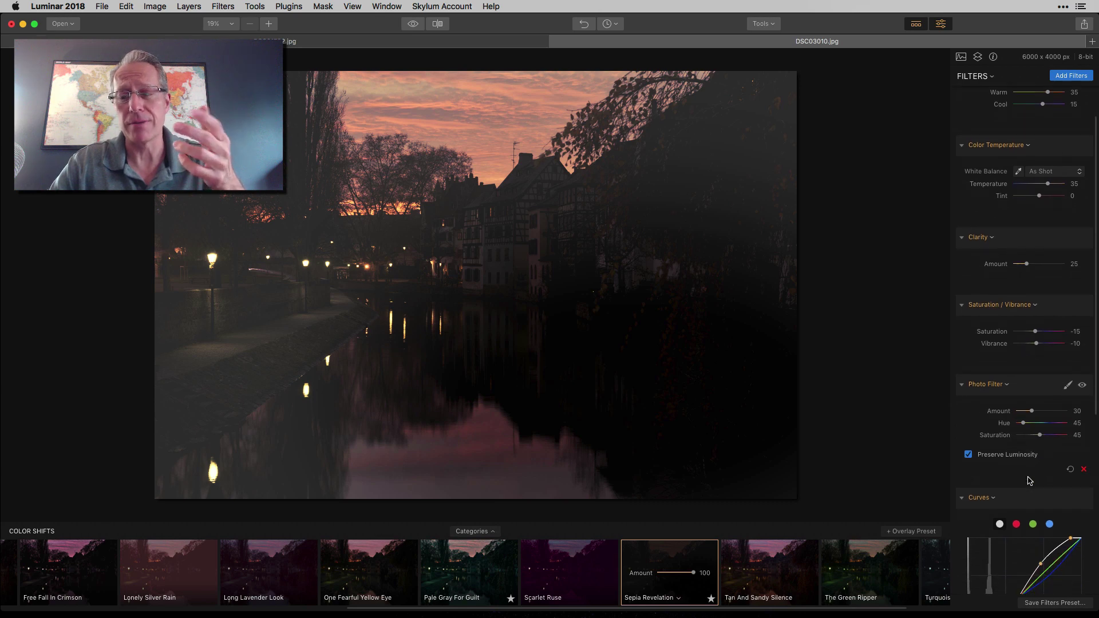
scroll(1028, 481, "down", 2)
scroll(1029, 481, "down", 2)
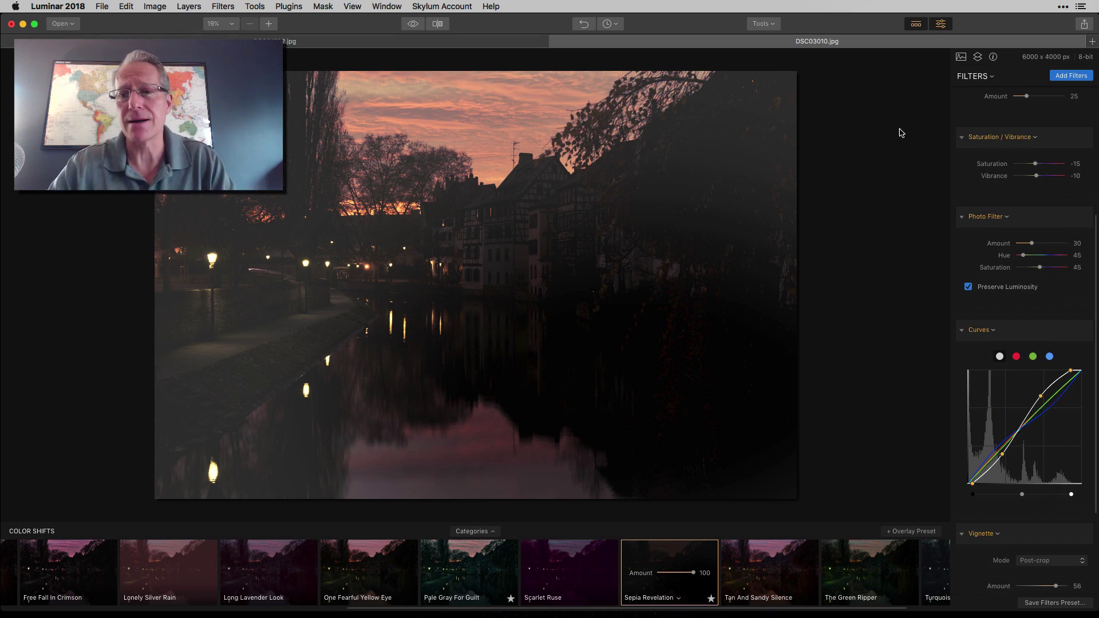
Step: Switch to the Splitsville category and apply Splitsville 12 for a teal-green look
left_click(484, 534)
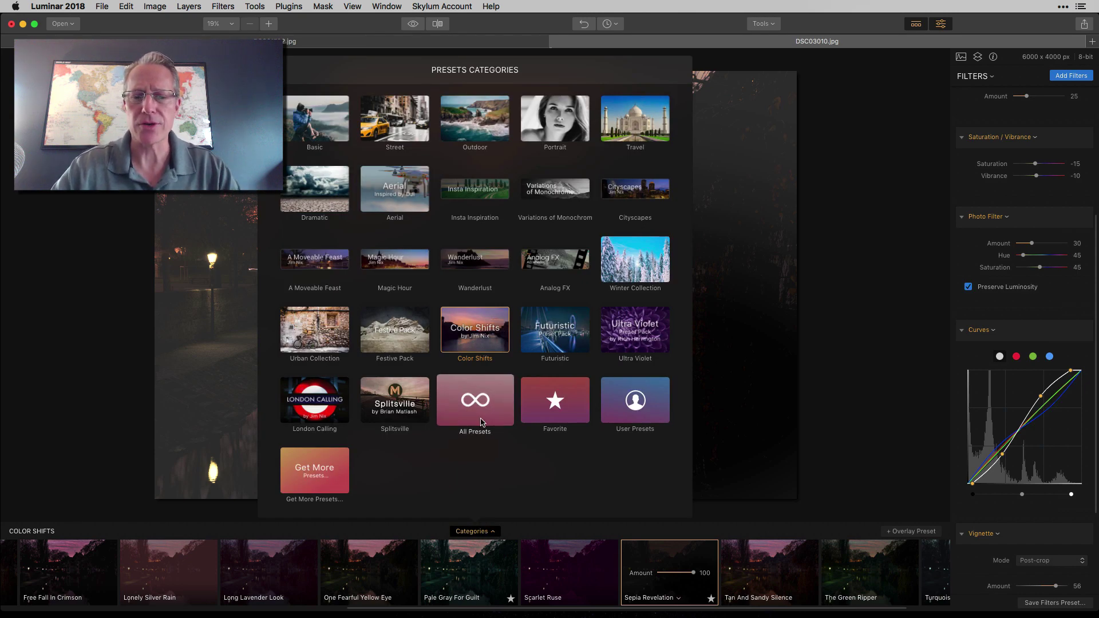
left_click(394, 400)
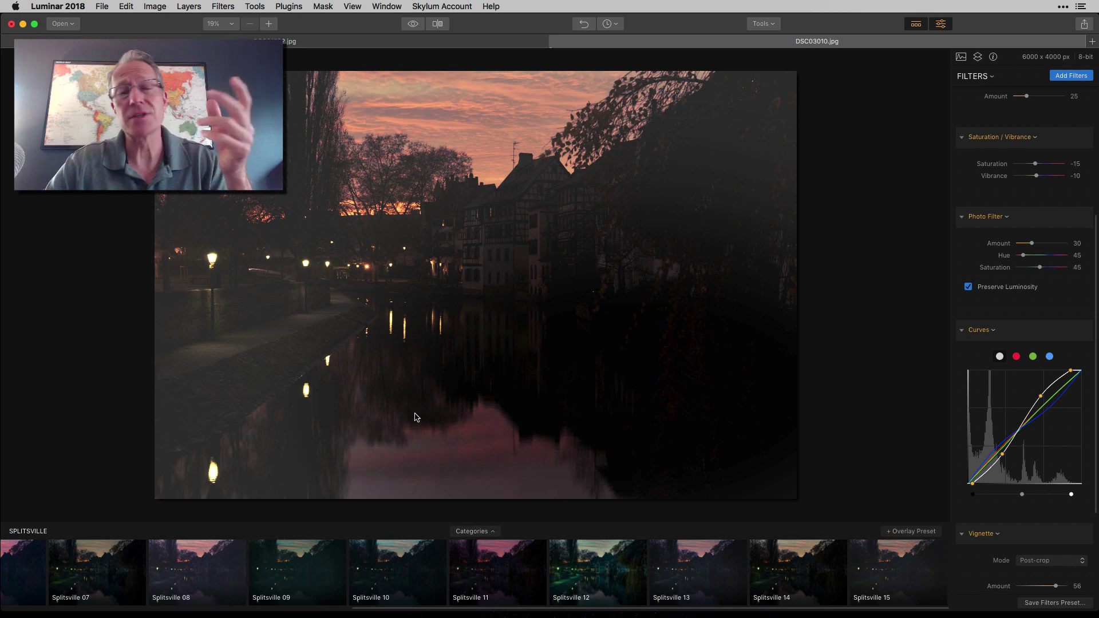
mouse_move(496, 571)
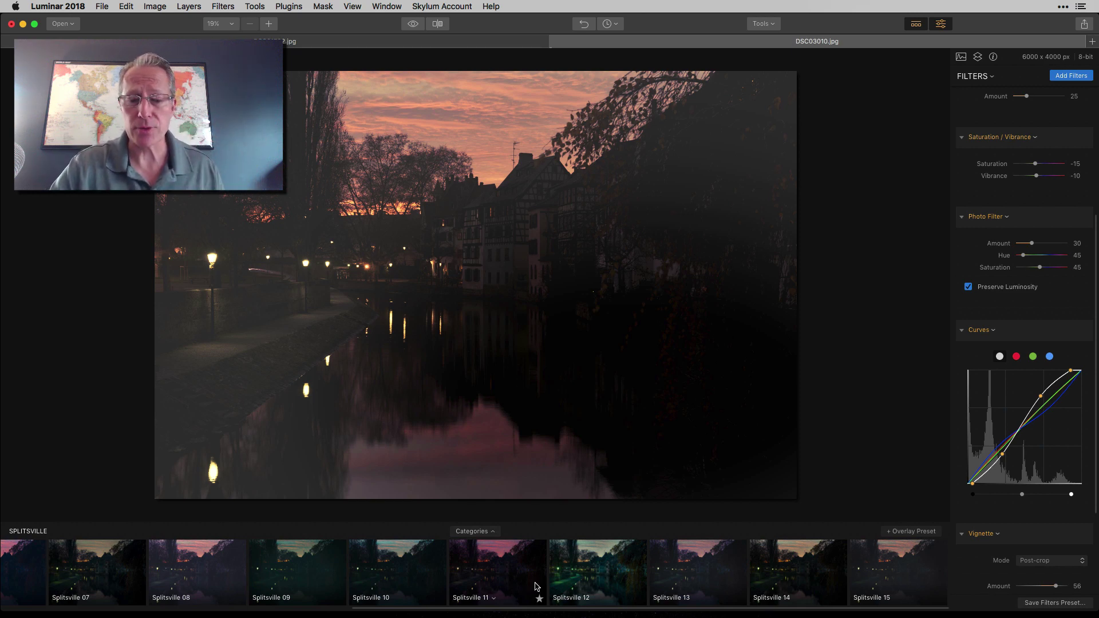
left_click(572, 572)
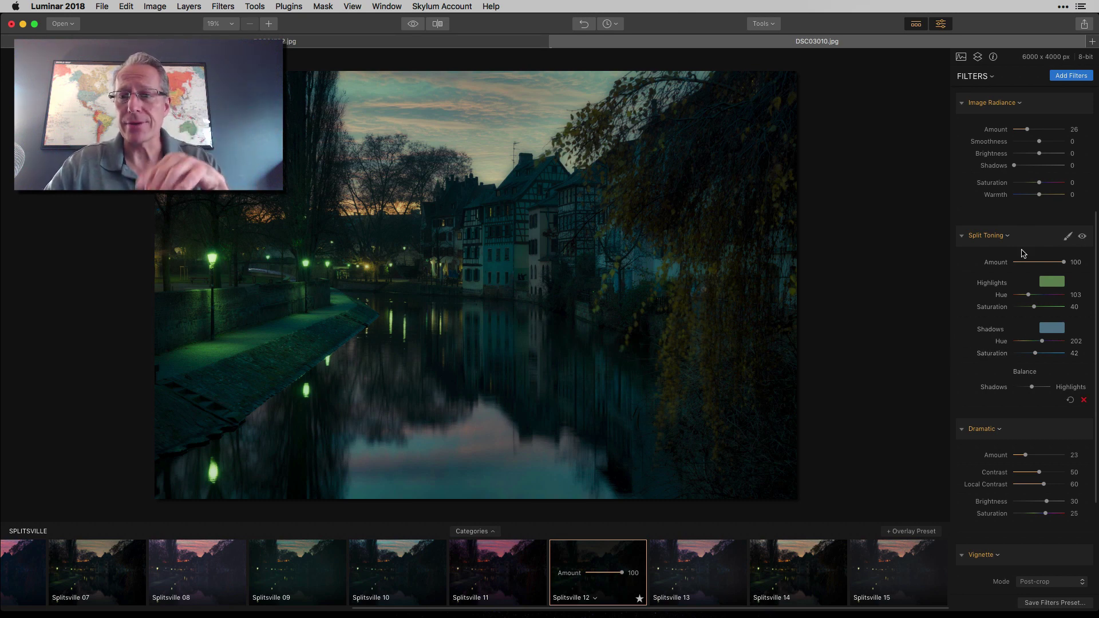
scroll(1023, 254, "up", 5)
scroll(1024, 253, "up", 2)
scroll(1023, 254, "down", 4)
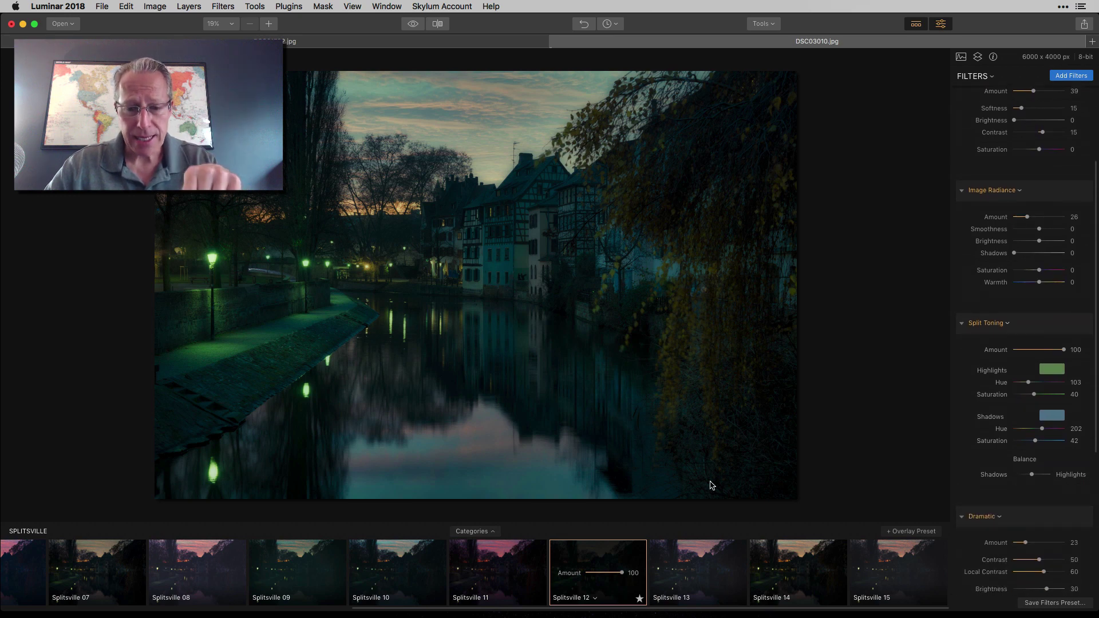
scroll(1069, 309, "down", 2)
scroll(1069, 309, "down", 2)
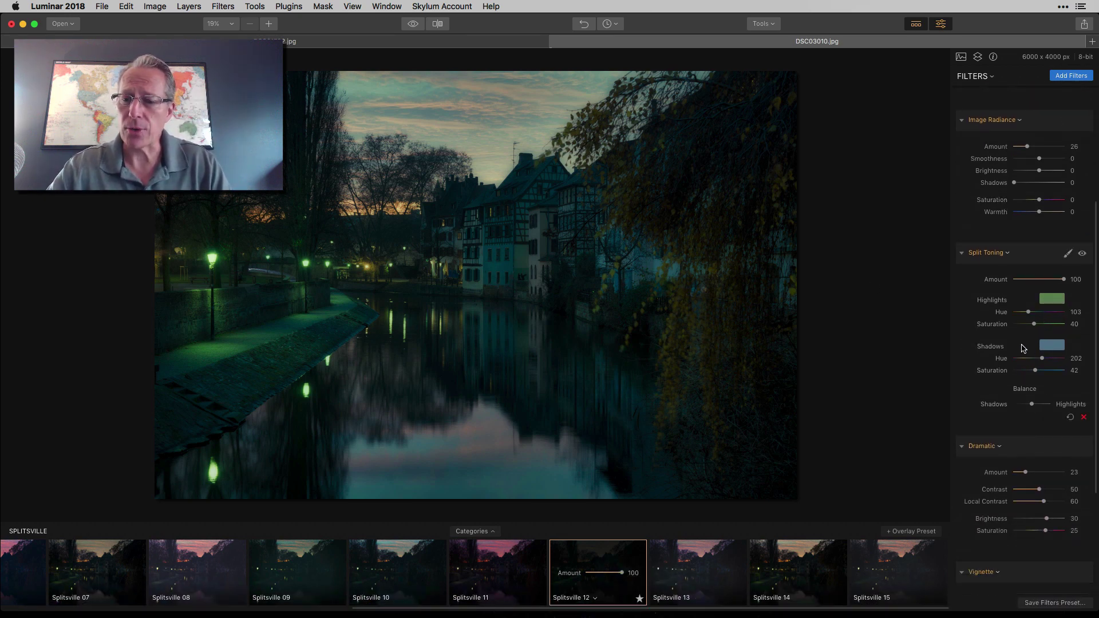
left_click(1082, 253)
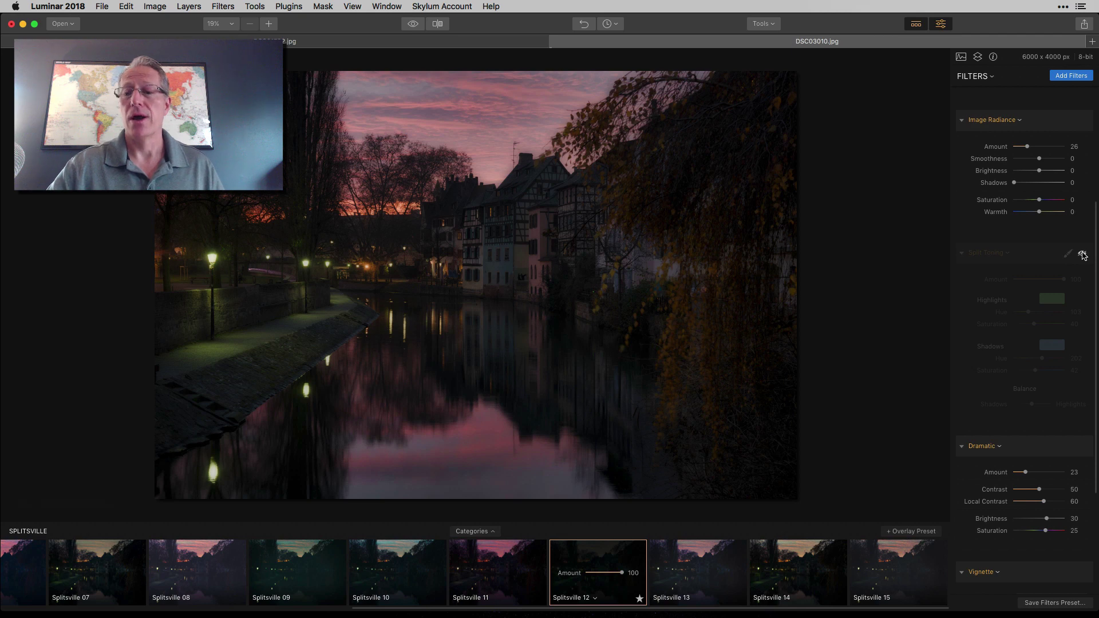
left_click(1082, 254)
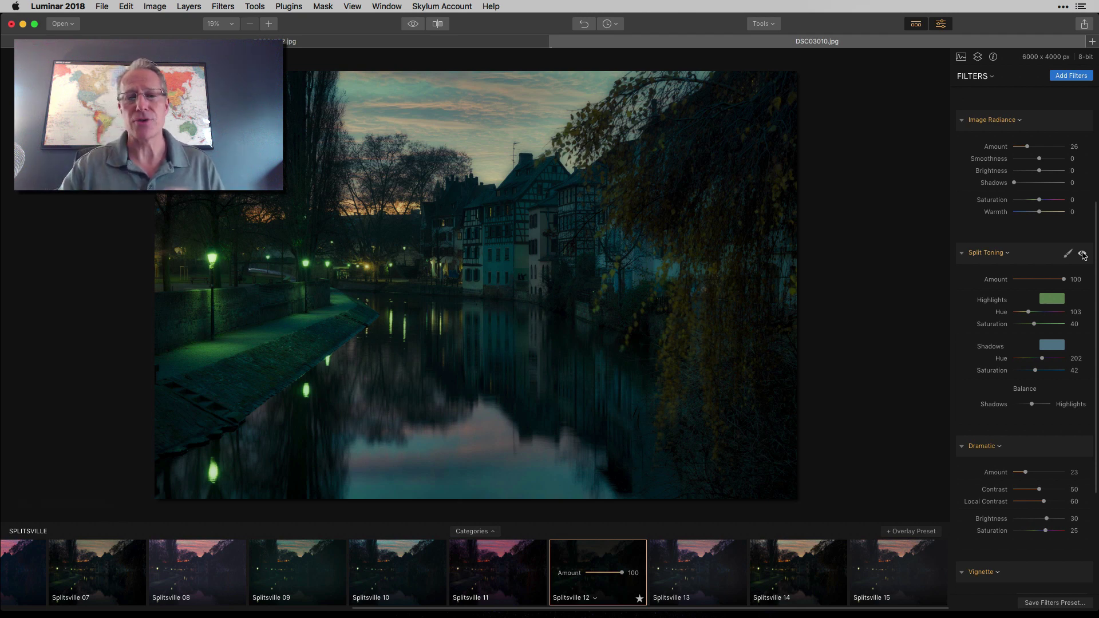
Step: Replace Splitsville 12 with the Splitsville 06 preset on the canal photo
scroll(767, 572, "left", 5)
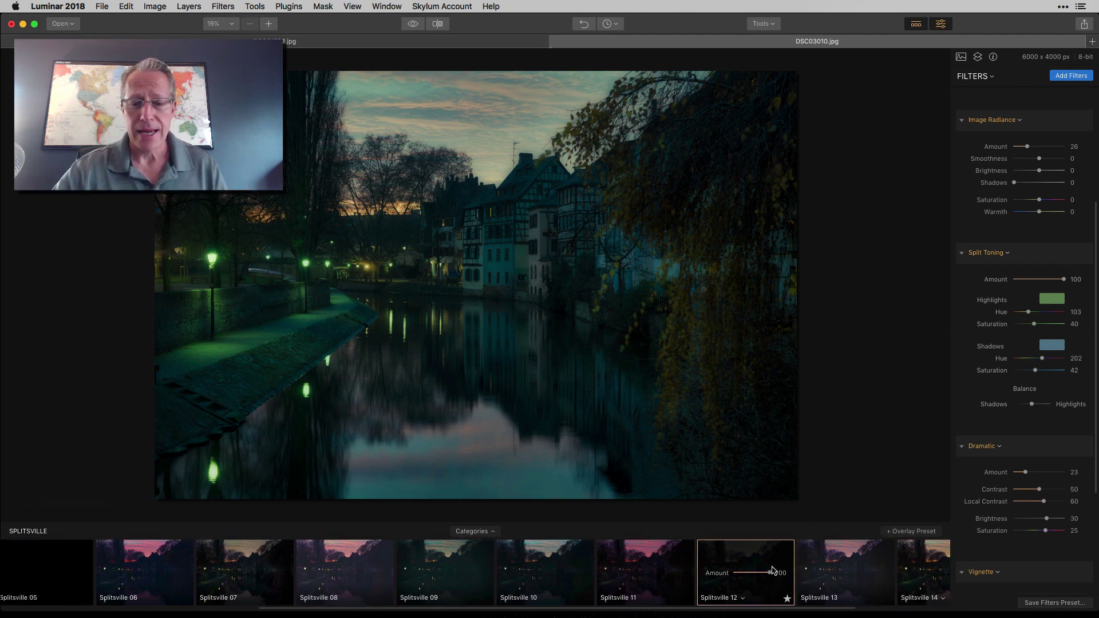
scroll(645, 578, "left", 4)
scroll(635, 576, "left", 3)
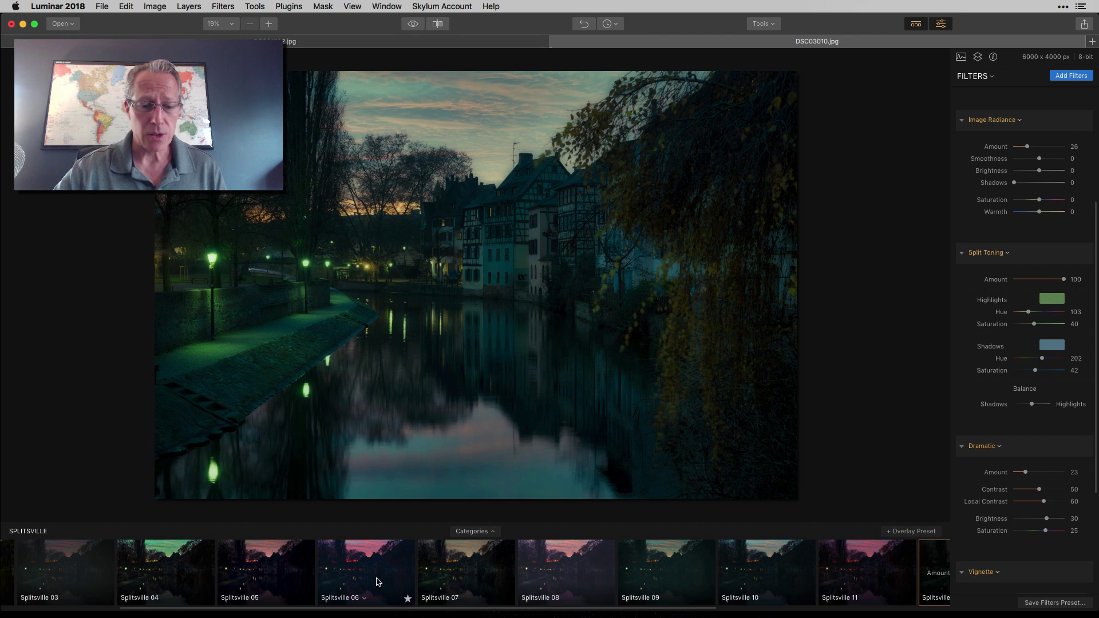
left_click(378, 578)
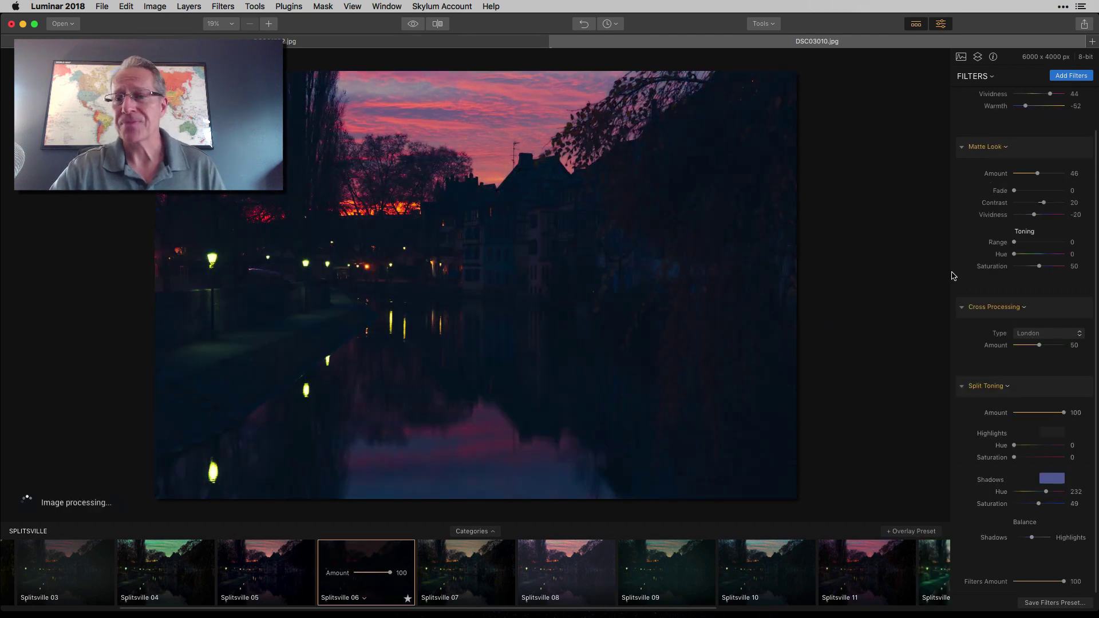
scroll(954, 274, "up", 3)
scroll(962, 269, "up", 3)
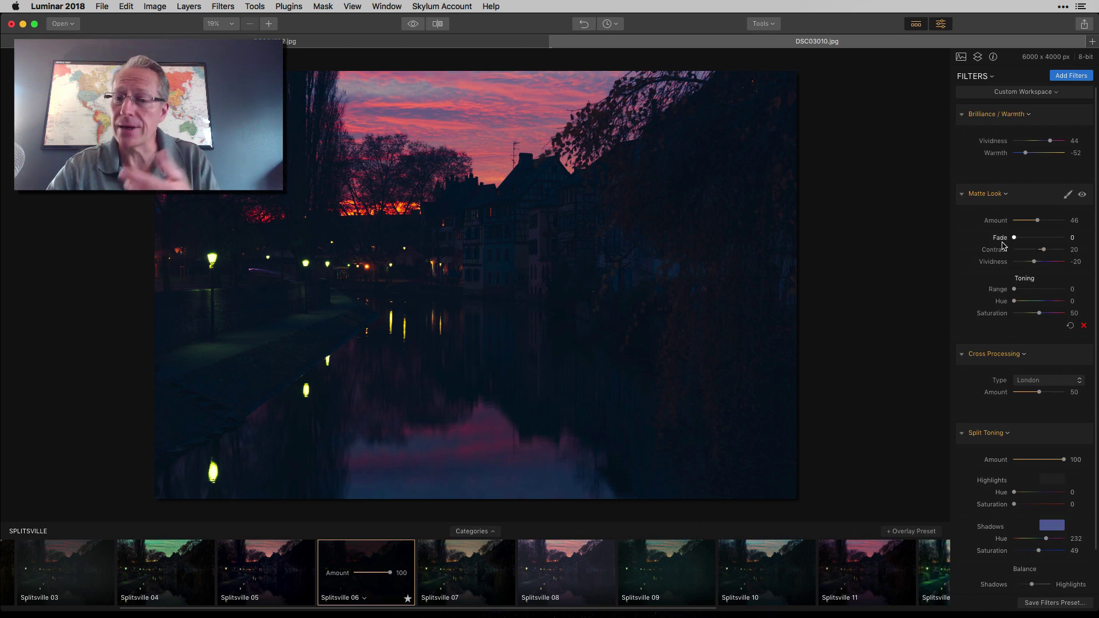
Step: Toggle the Matte Look filter off and back on to compare
left_click(1082, 196)
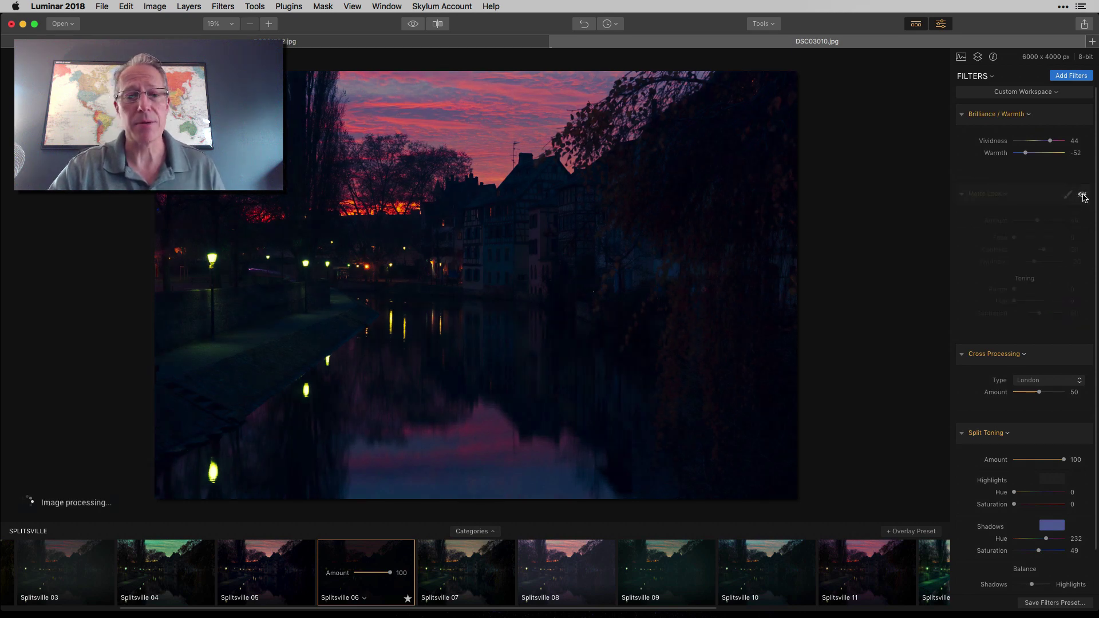
left_click(1081, 195)
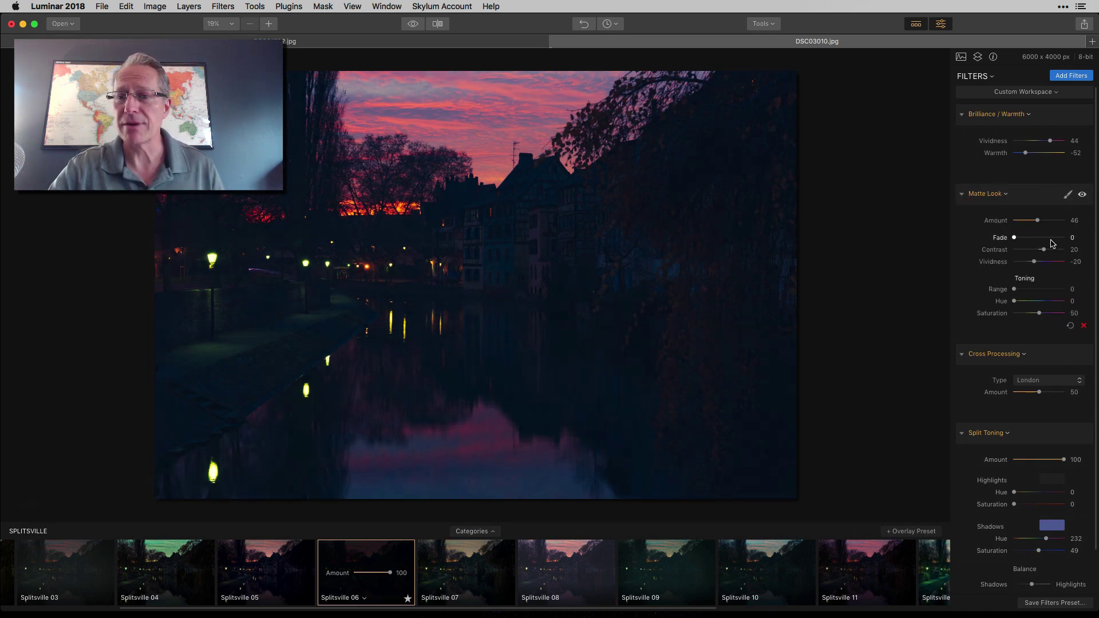
scroll(1051, 245, "down", 2)
scroll(1051, 245, "down", 2)
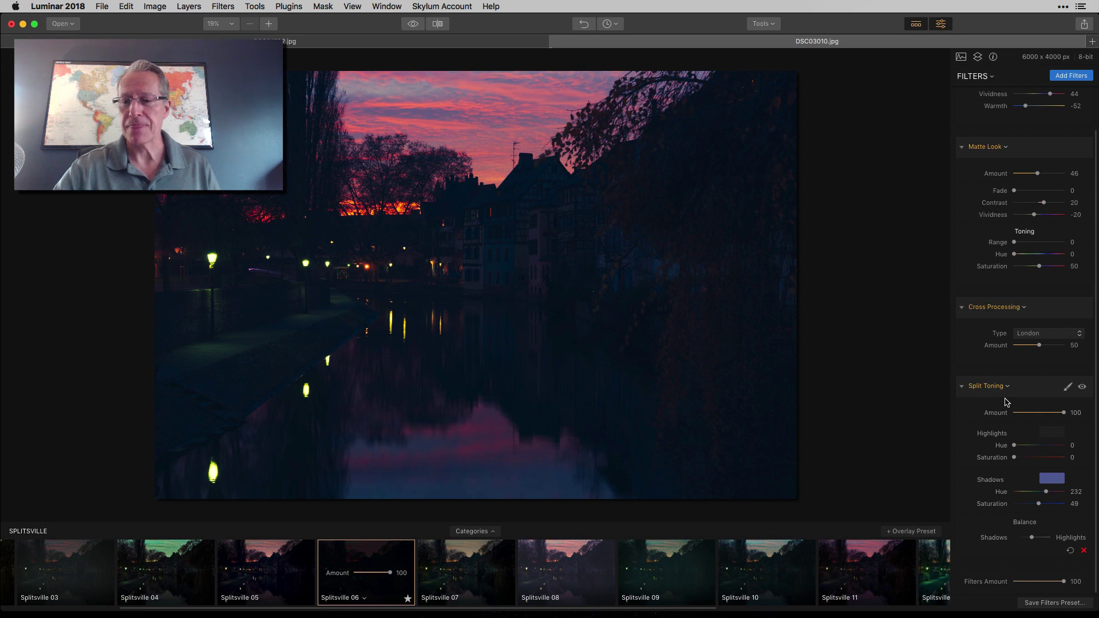
scroll(1002, 351, "up", 2)
scroll(1002, 349, "up", 2)
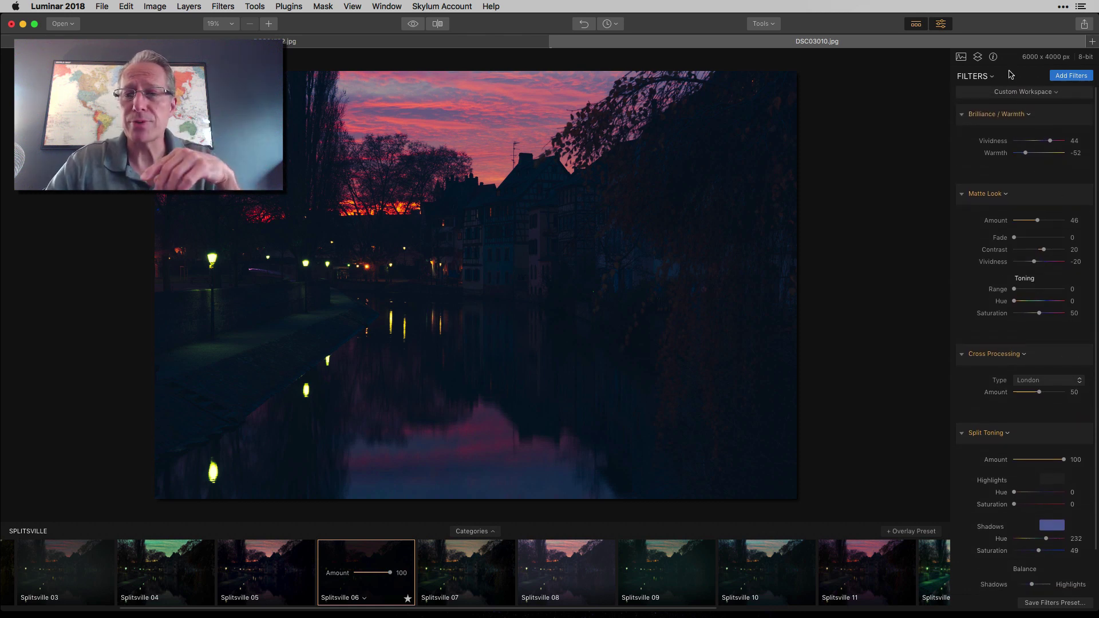
Step: Add a Tone filter with Smart Tone 25, then return to the Nomadic Pursuits blog
left_click(1071, 79)
mouse_move(849, 209)
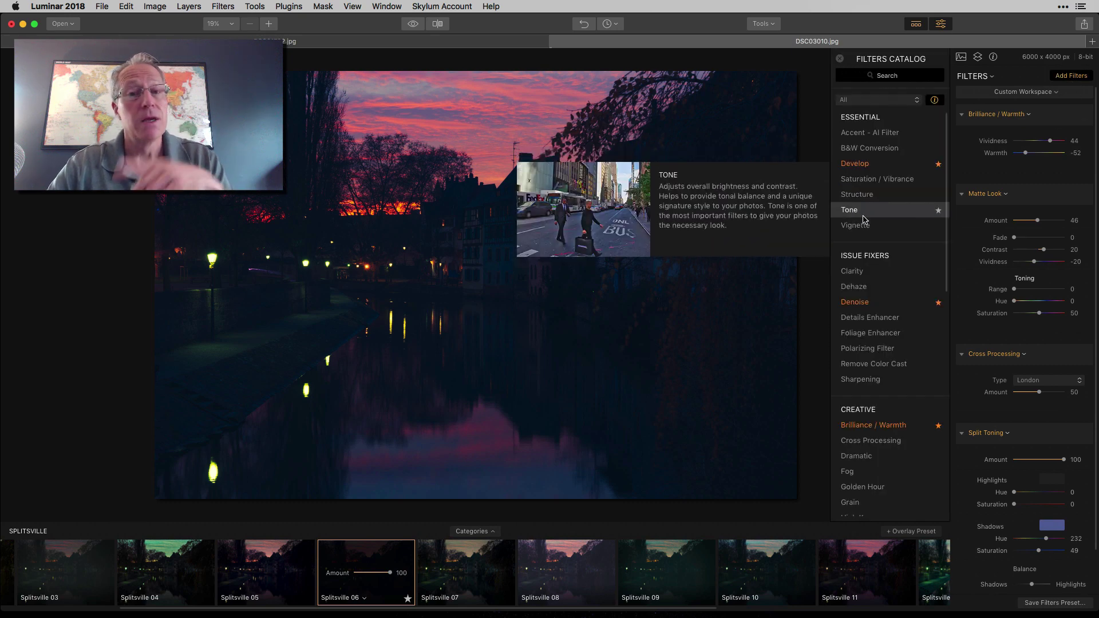
left_click(862, 216)
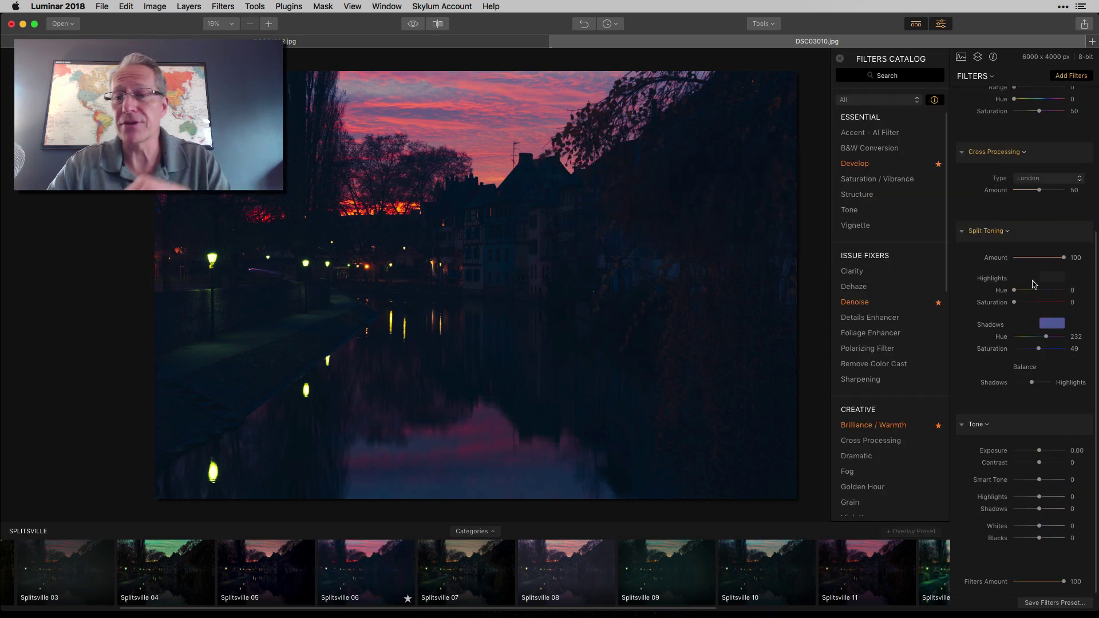
left_click(840, 59)
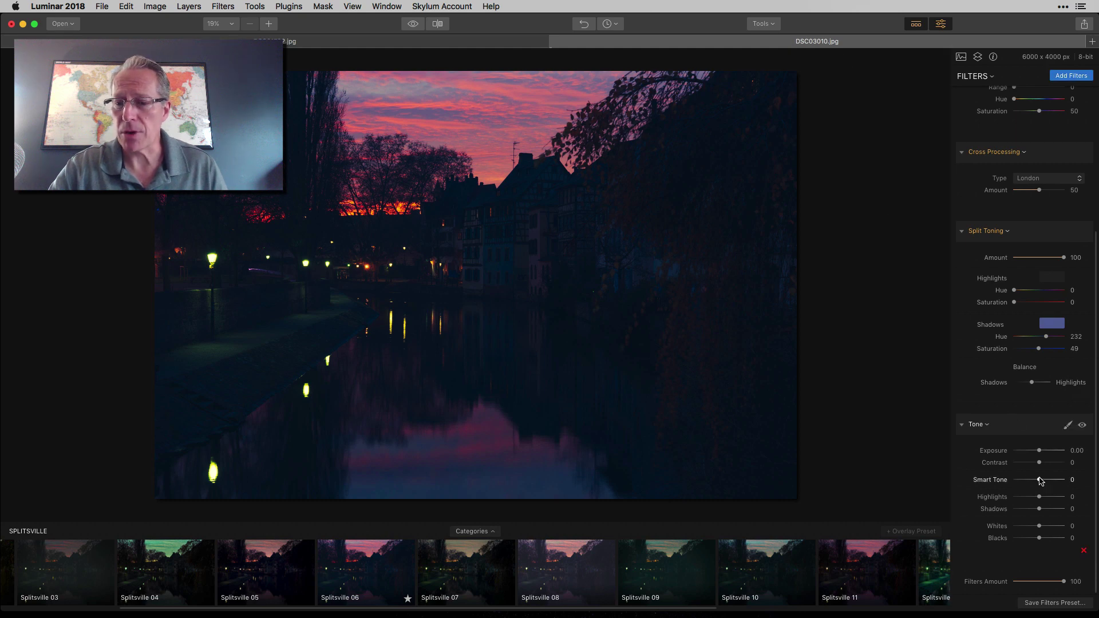
left_click_drag(1040, 481, 1044, 481)
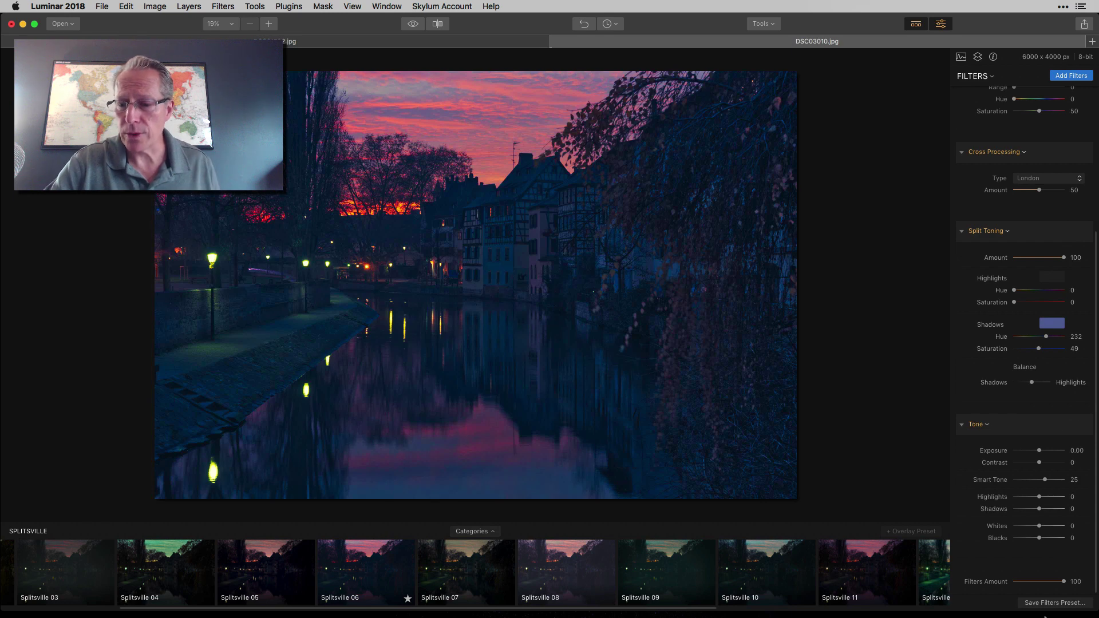
left_click(1030, 605)
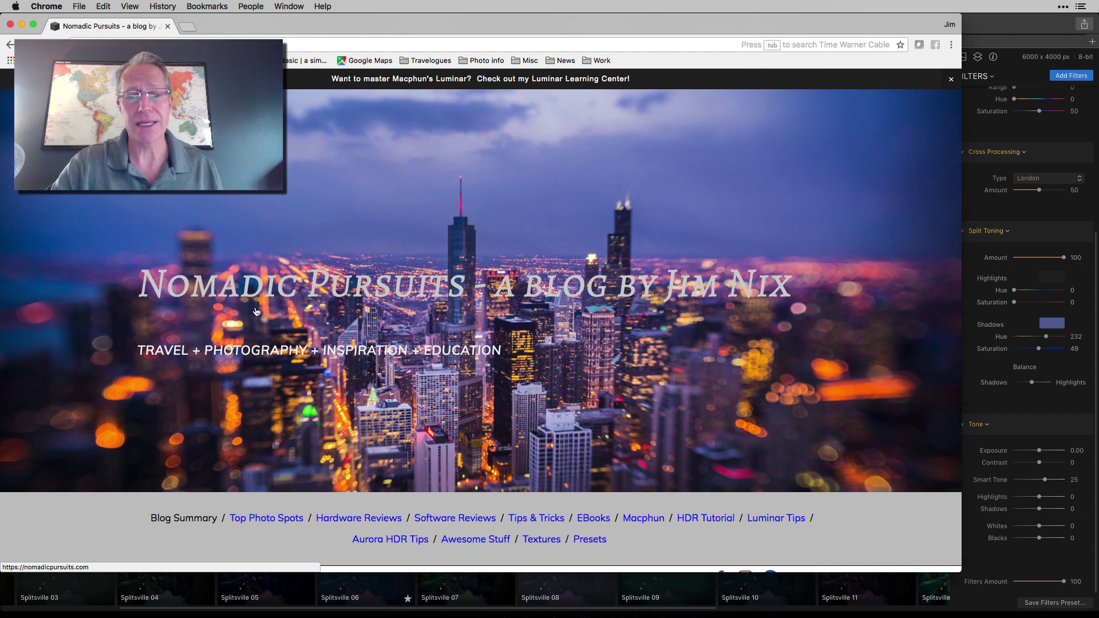
Step: Browse the blog's Presets page to the free Color Shifts and Magic Hour packs, then minimize Chrome
scroll(256, 311, "down", 5)
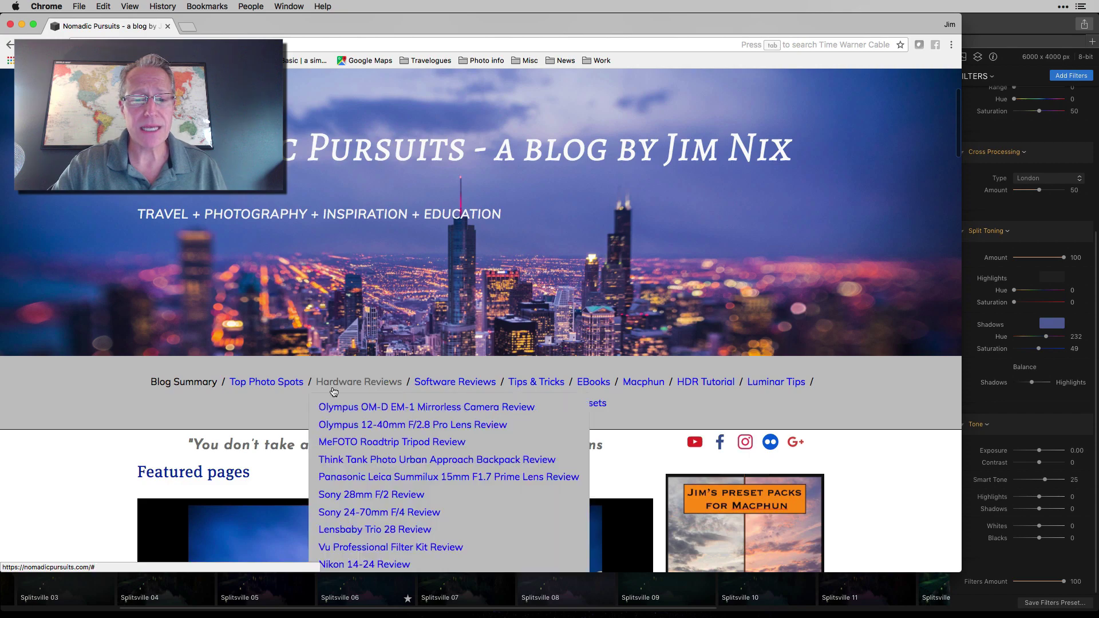
left_click(594, 404)
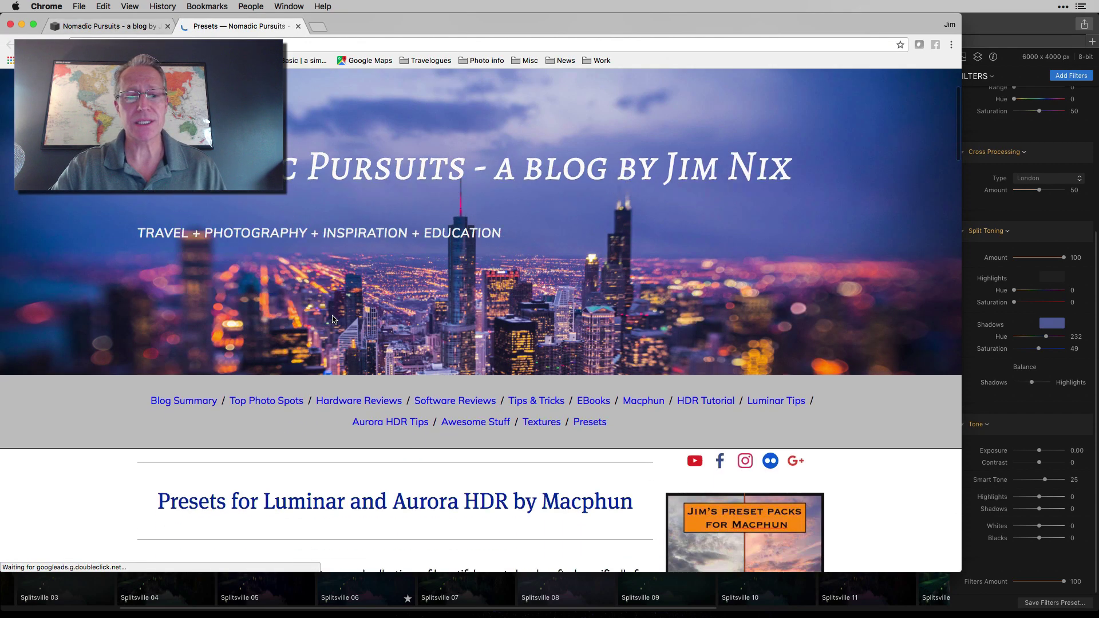
scroll(333, 318, "down", 5)
scroll(333, 317, "down", 5)
scroll(333, 316, "down", 5)
scroll(333, 315, "down", 5)
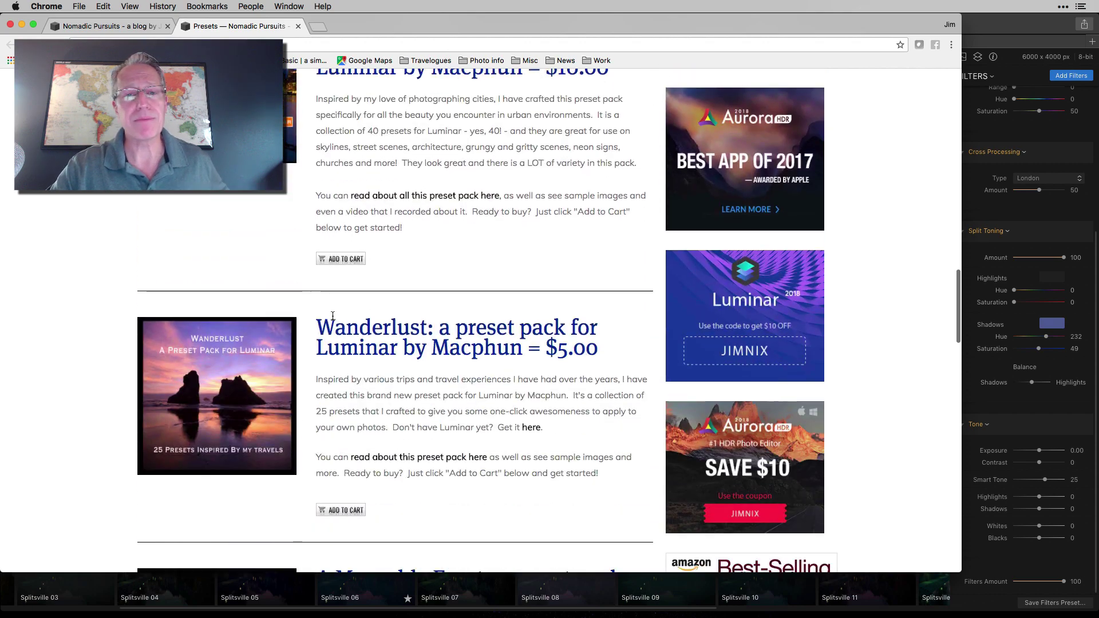
scroll(333, 315, "down", 5)
scroll(333, 316, "down", 5)
scroll(333, 318, "down", 5)
scroll(334, 320, "down", 5)
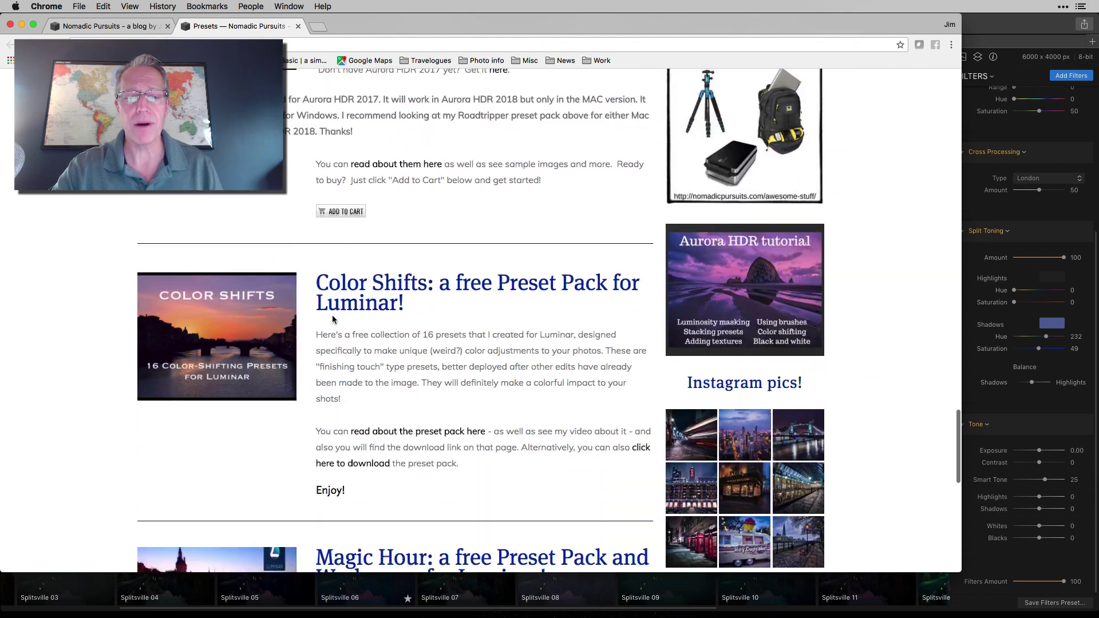
scroll(334, 320, "down", 2)
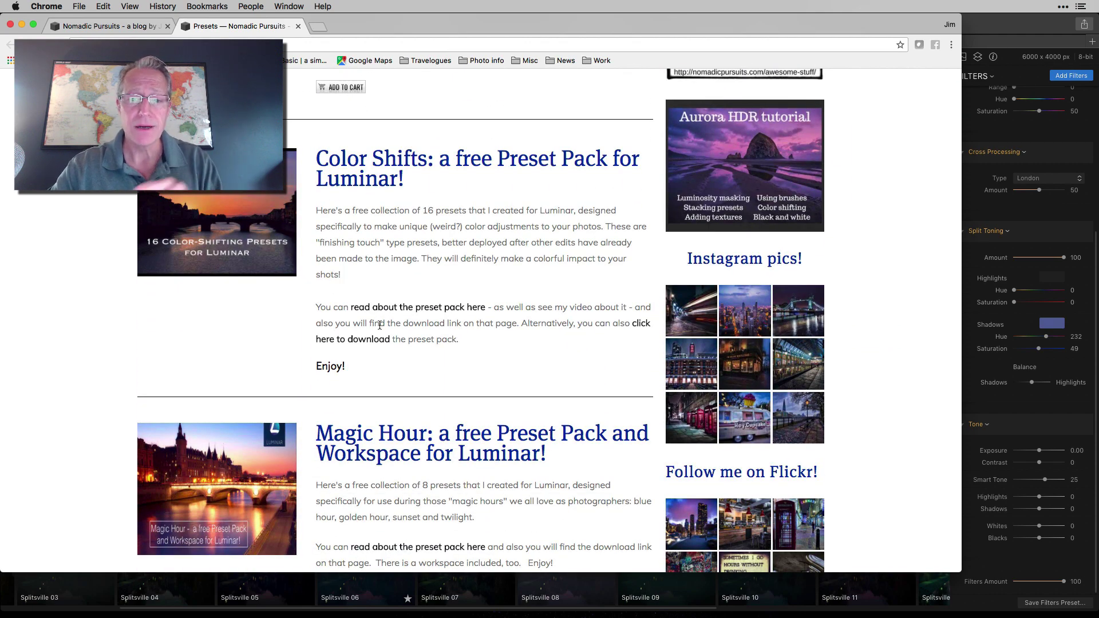
scroll(378, 341, "down", 1)
scroll(409, 343, "down", 2)
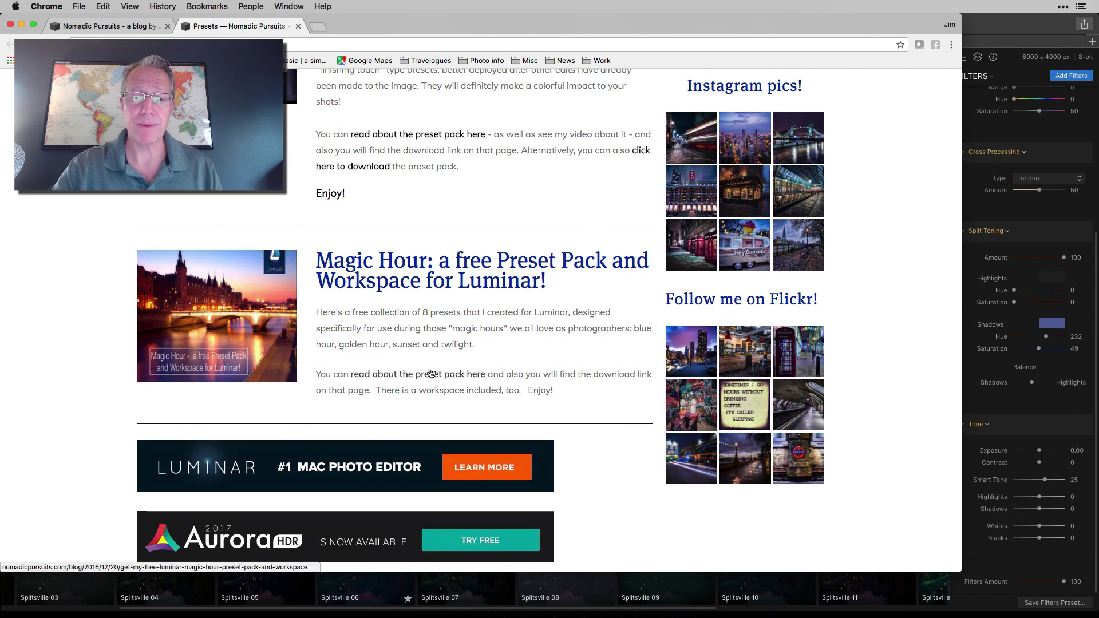
scroll(398, 382, "up", 1)
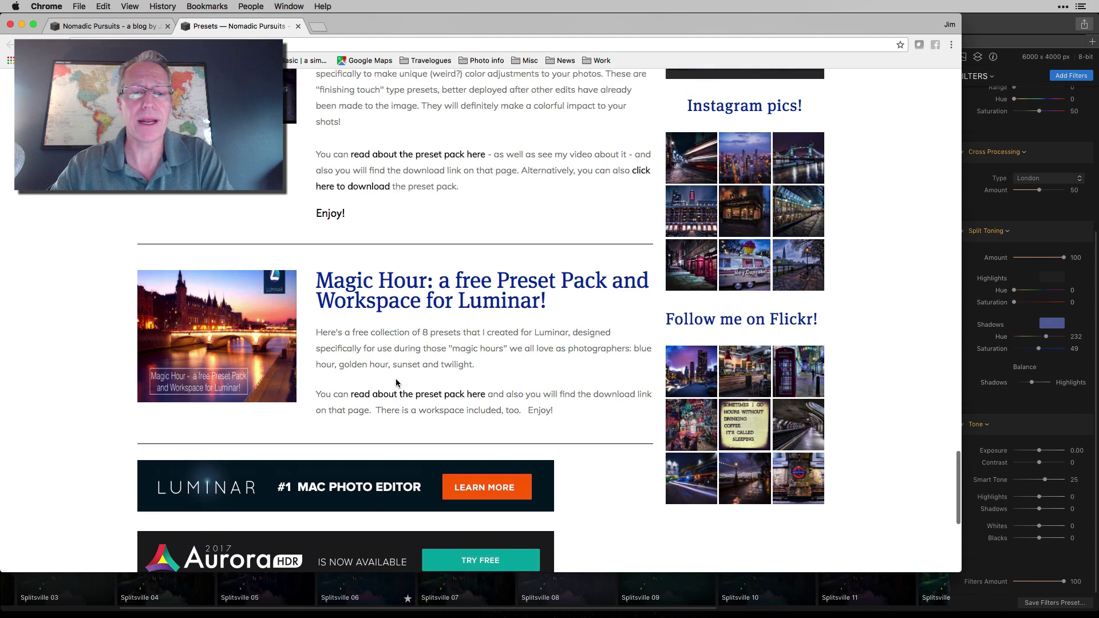
scroll(396, 383, "up", 4)
scroll(396, 383, "up", 1)
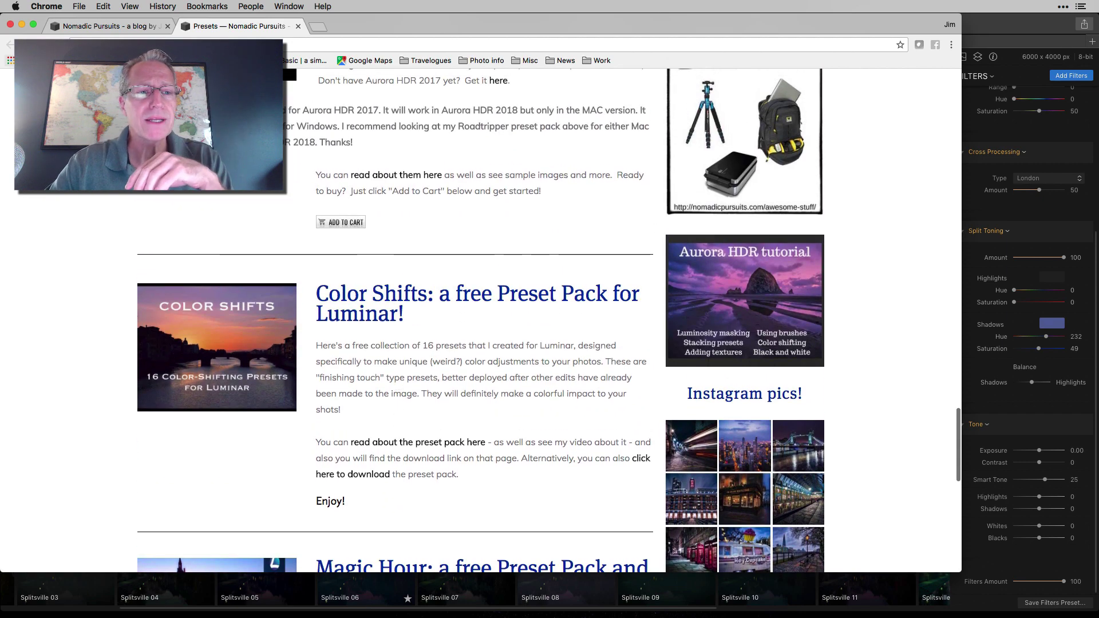
left_click(23, 24)
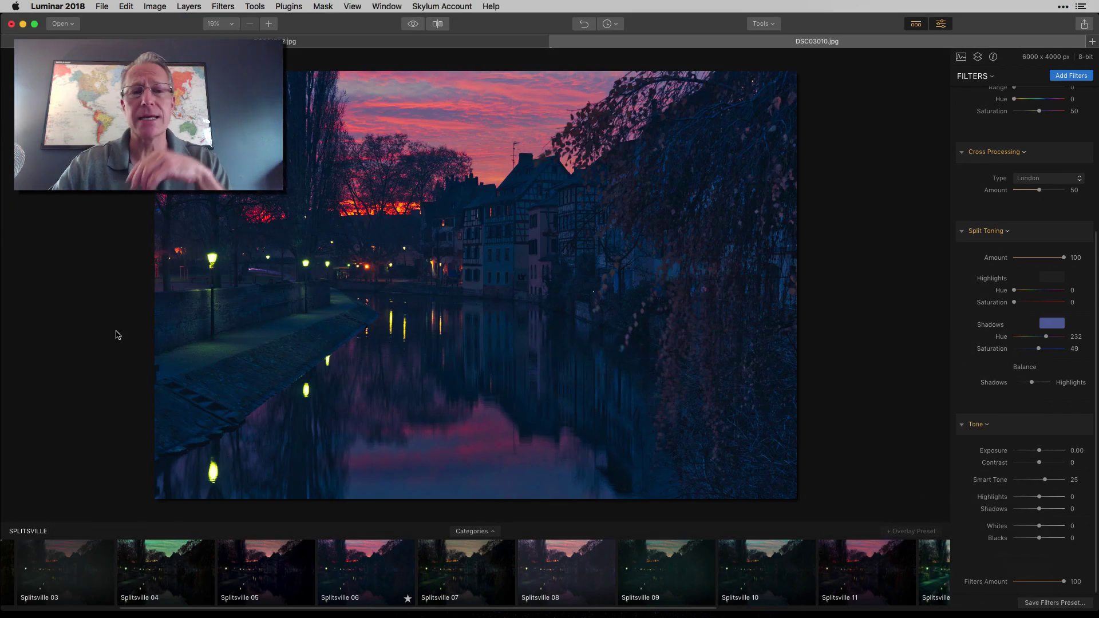